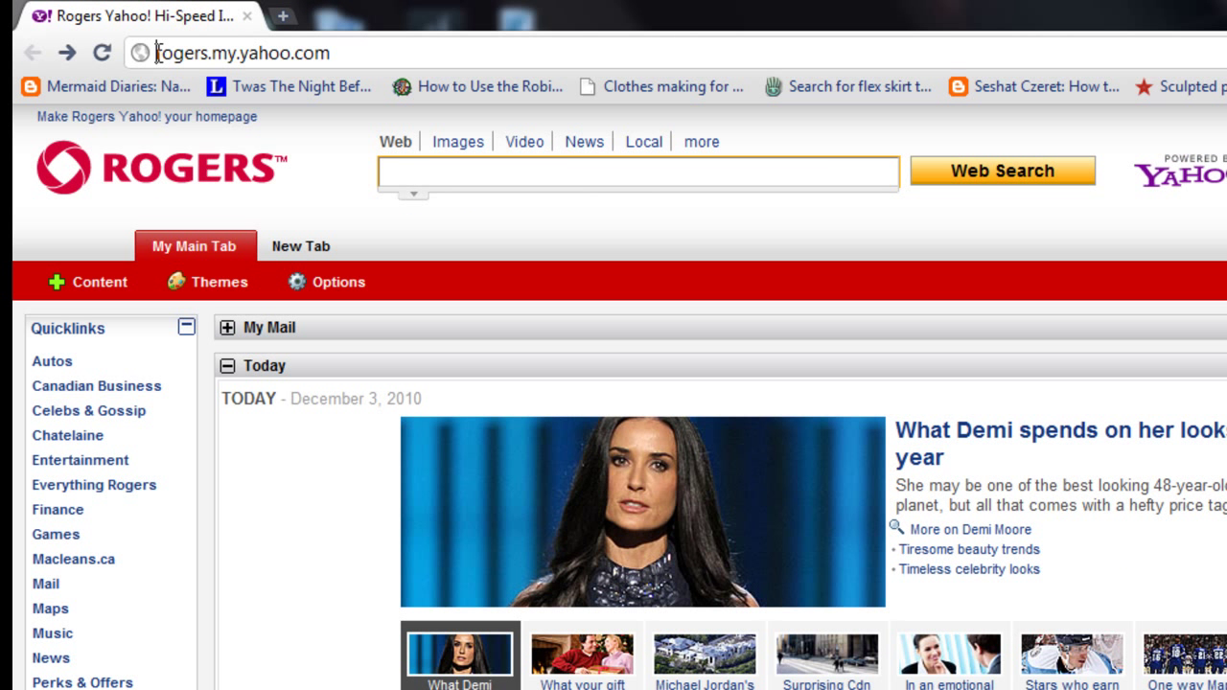
# Load the Second Life wiki Third Party Viewer Directory and scroll to the Restrained Love entry.
pyautogui.write('http://wiki.secondlife.com/wiki/Third_Party_Viewer_Directory')
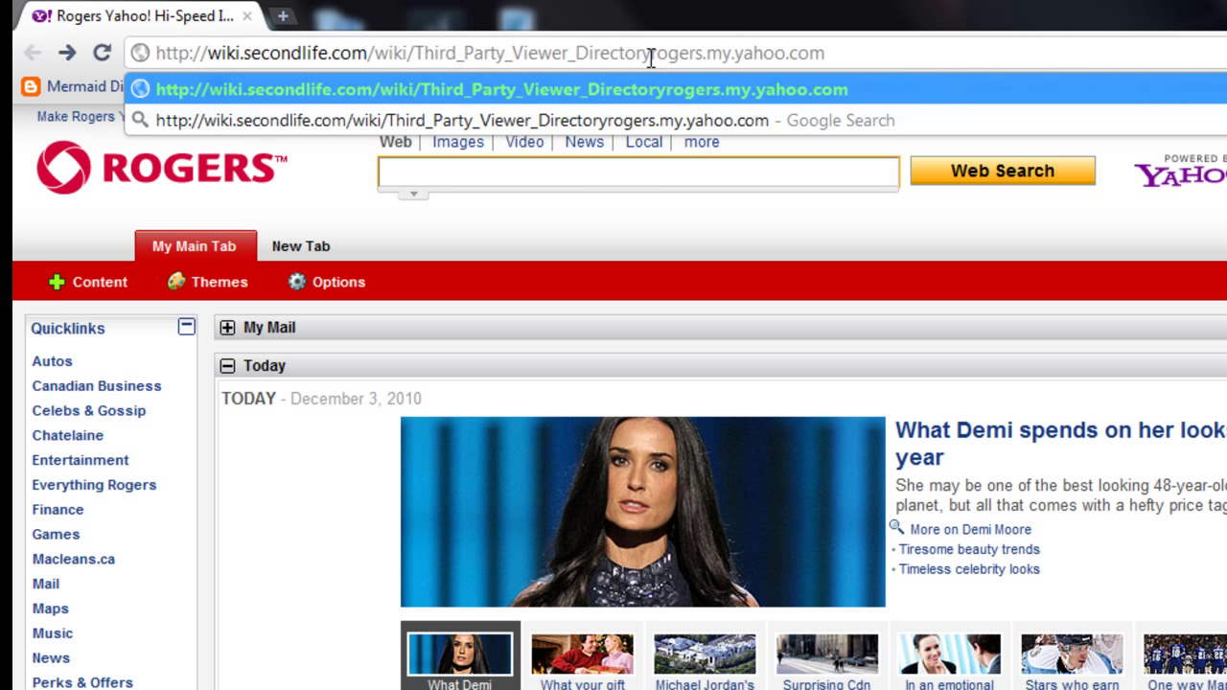
pyautogui.moveTo(652, 55); pyautogui.dragTo(892, 51)
pyautogui.press('BackSpace')
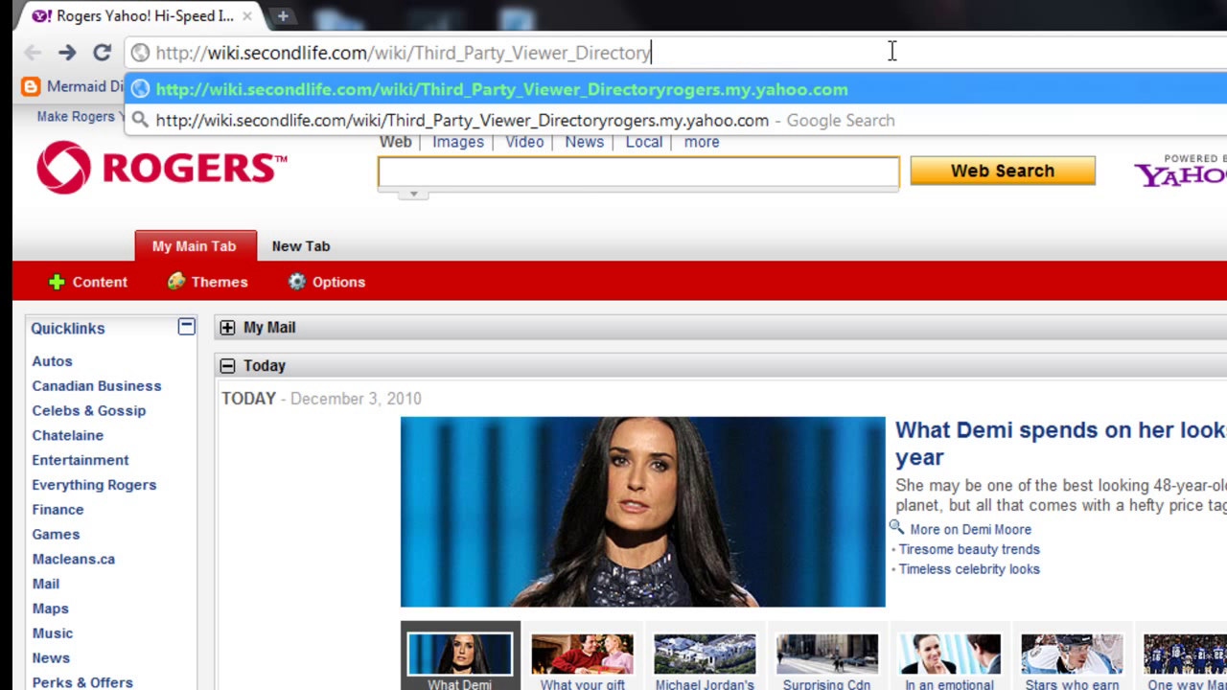
pyautogui.press('Return')
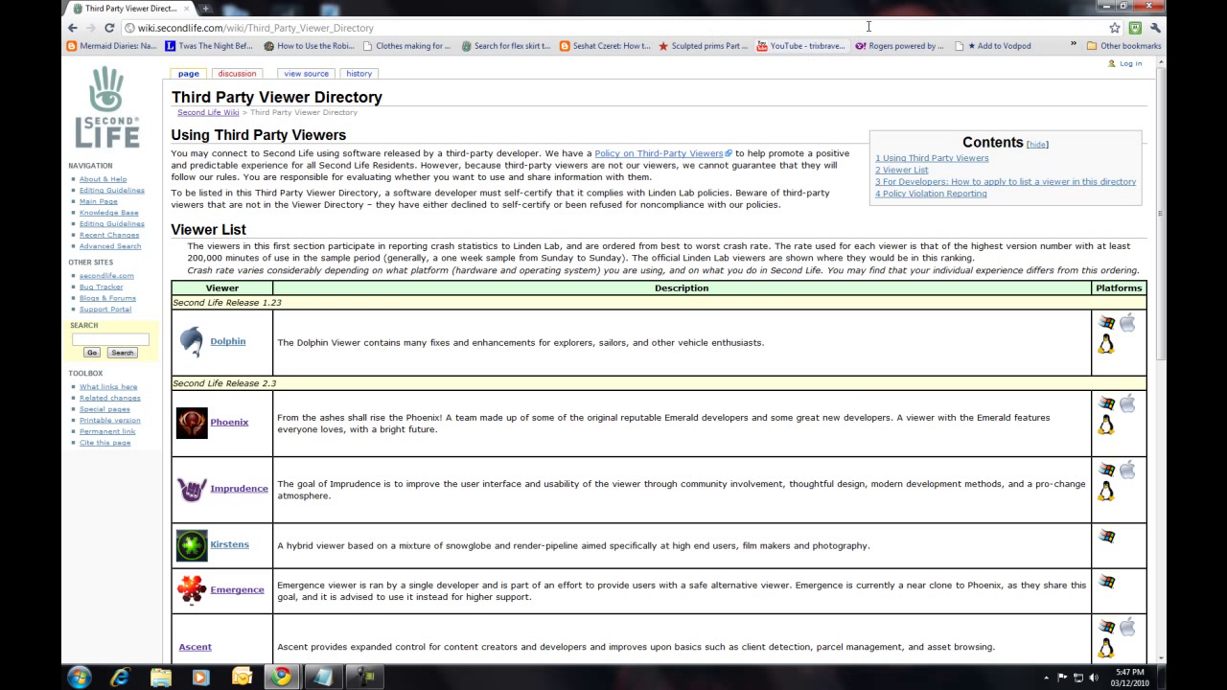
pyautogui.moveTo(1166, 168); pyautogui.dragTo(1165, 245)
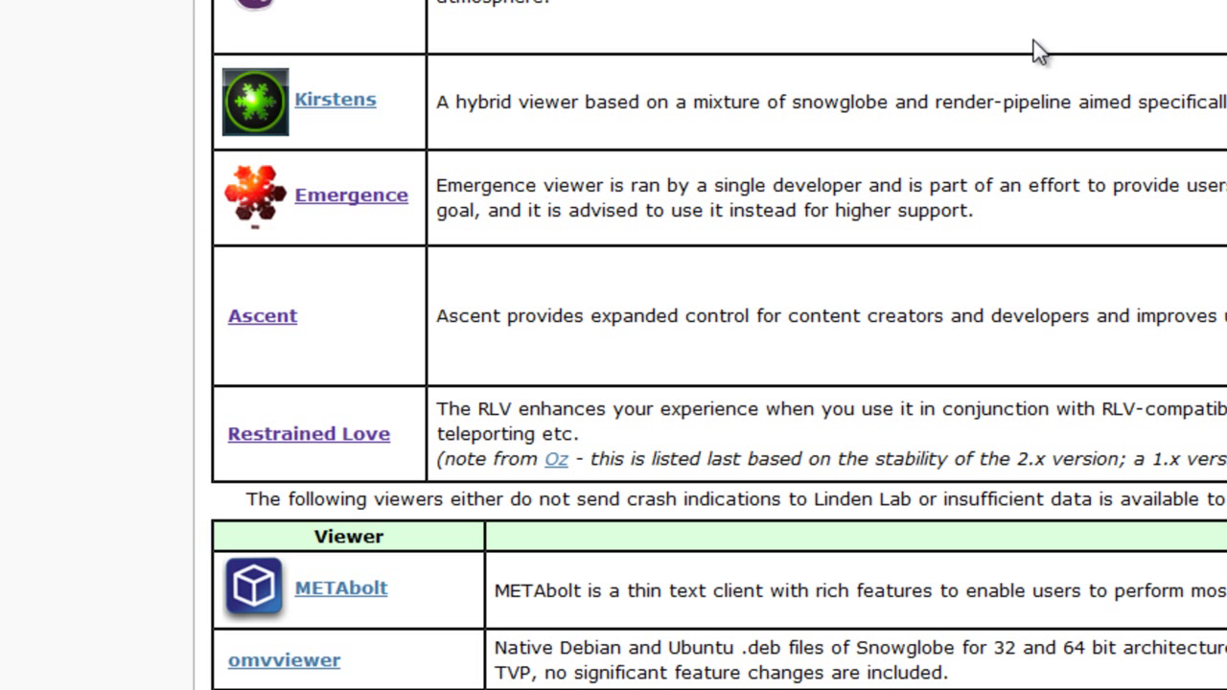
# Download the Restrained Love 2.3.0 Windows installer from erestraint.com, keep it, and run it.
pyautogui.click(337, 441)
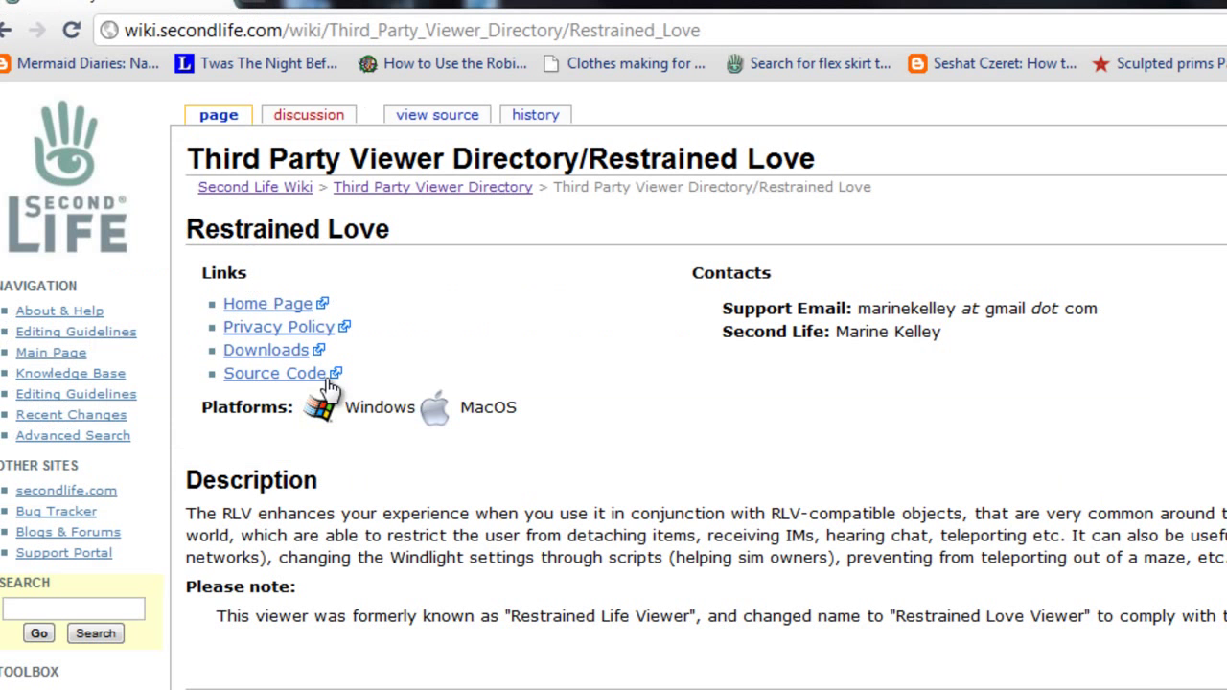
pyautogui.click(274, 350)
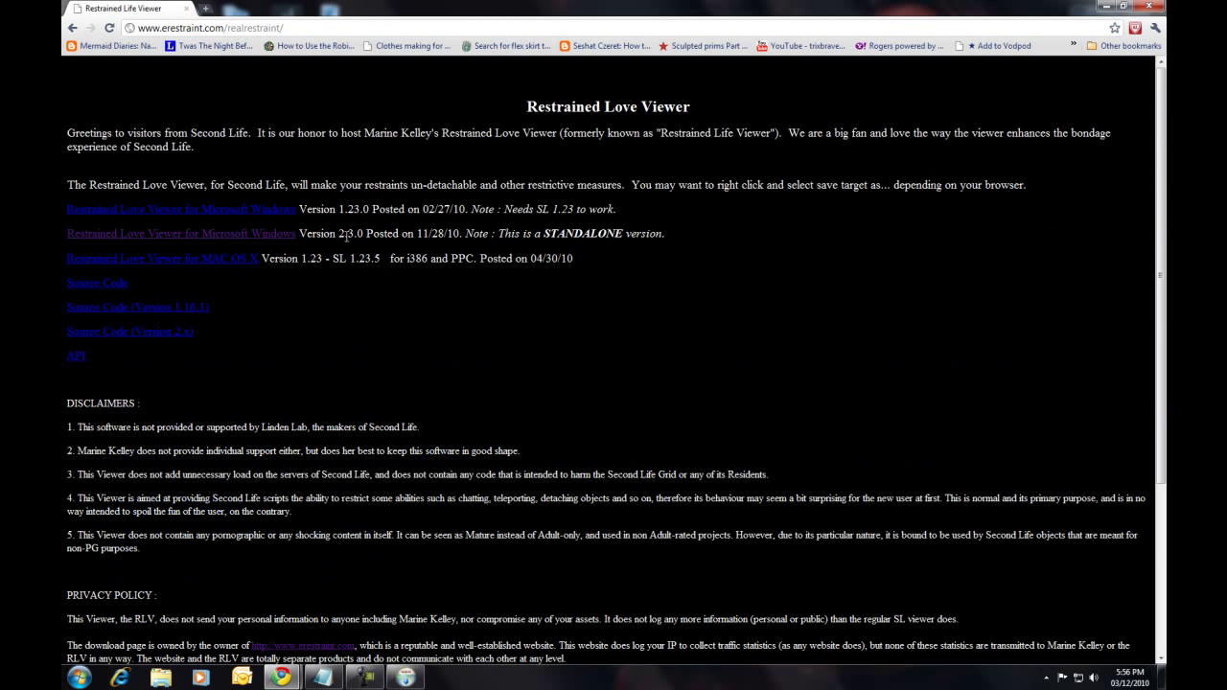
pyautogui.click(204, 240)
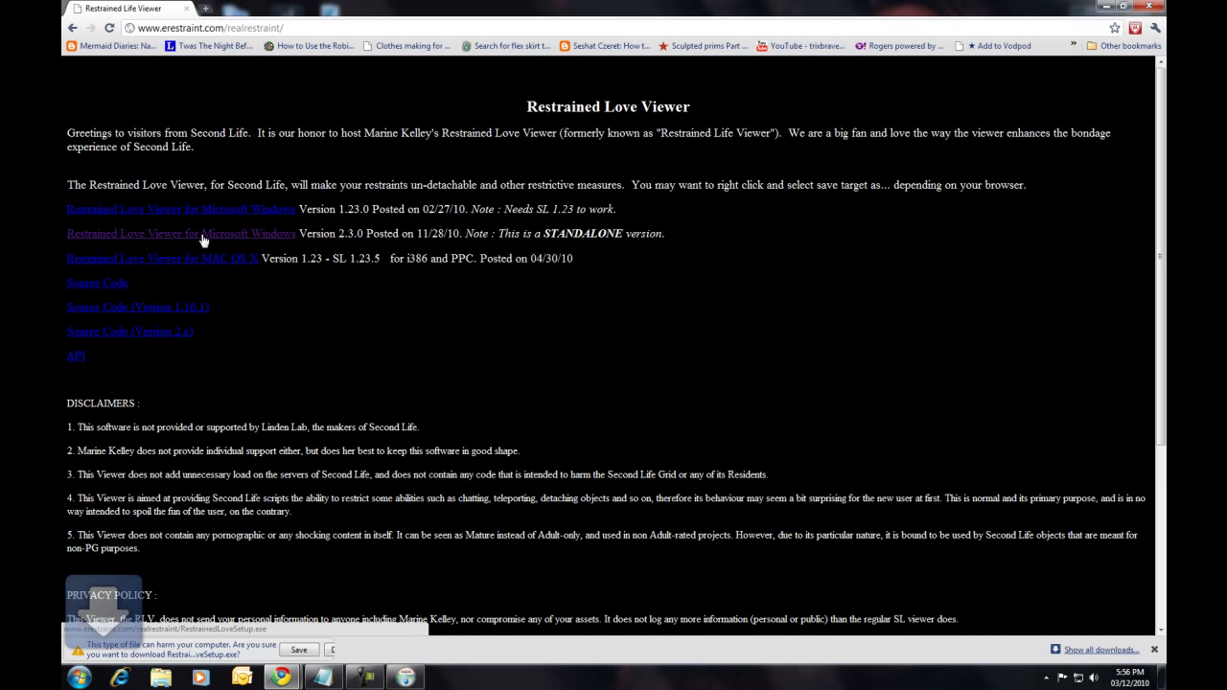
pyautogui.click(299, 650)
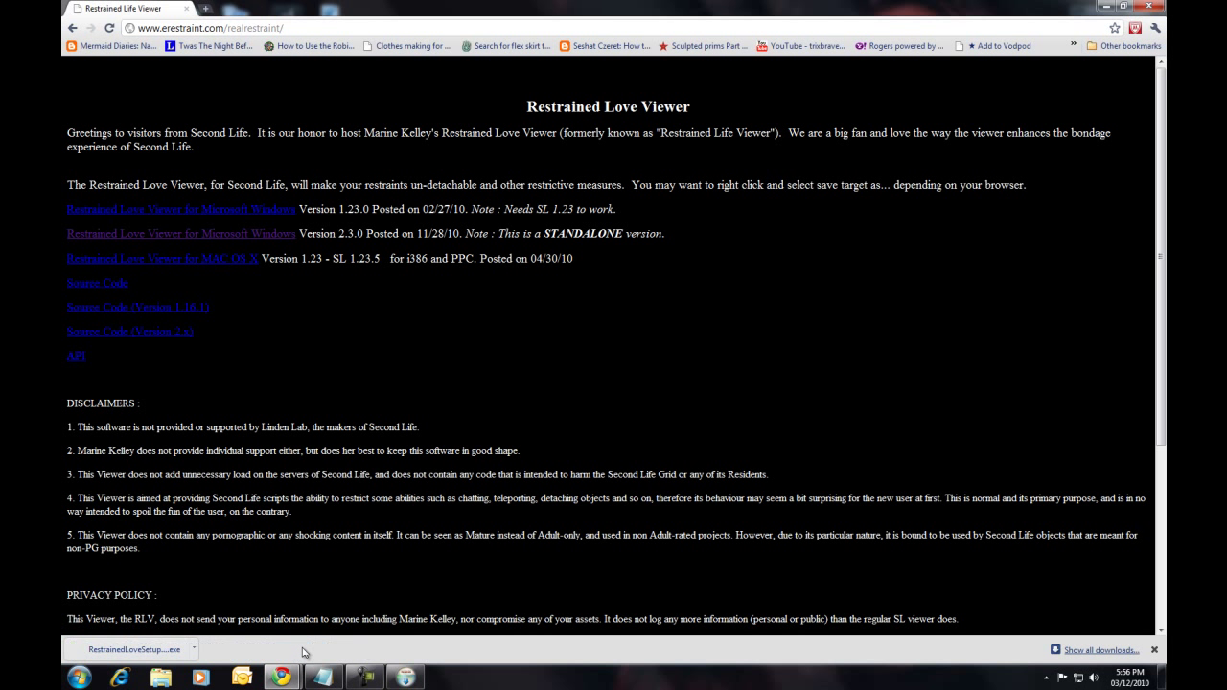
pyautogui.click(125, 651)
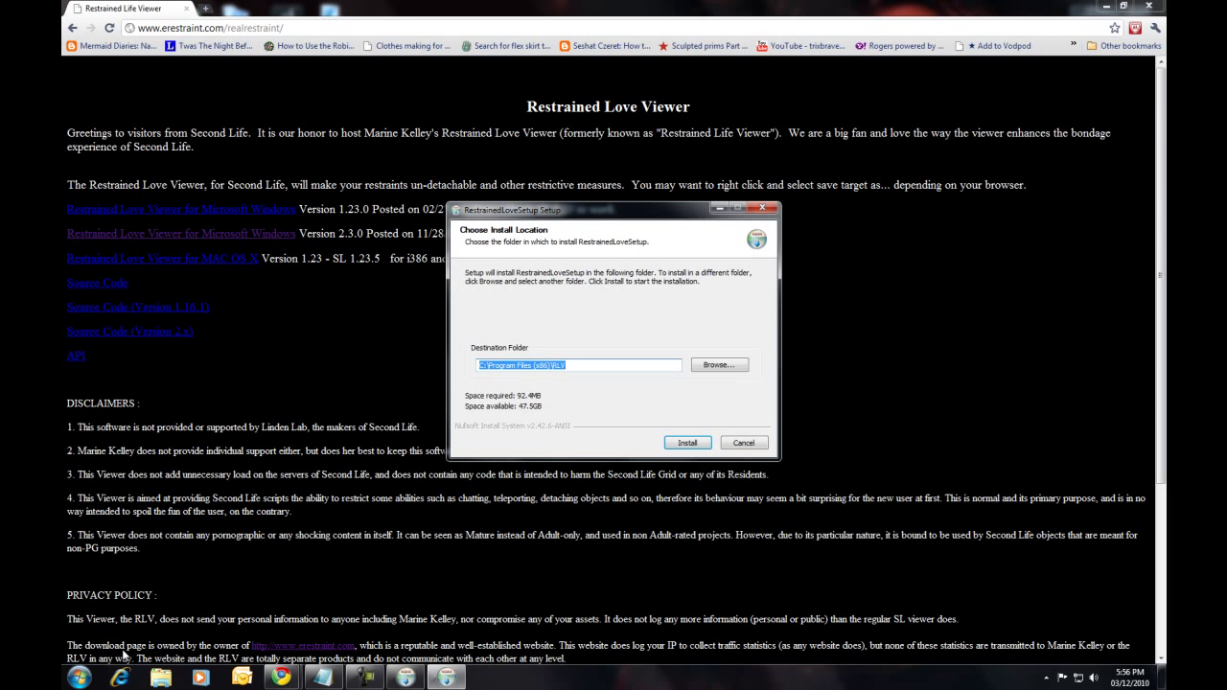
# Install the Restrained Love viewer into D:\Restrained Love and close the finished installer.
pyautogui.click(575, 365)
pyautogui.write('D:')
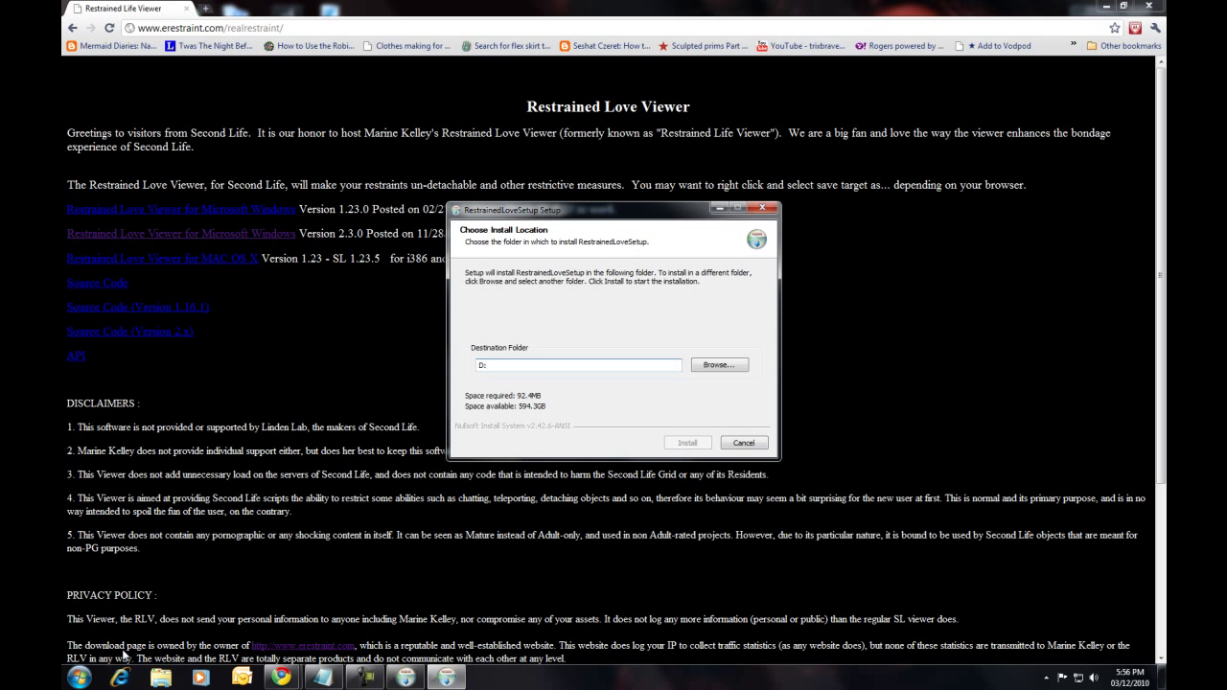
pyautogui.write('\\')
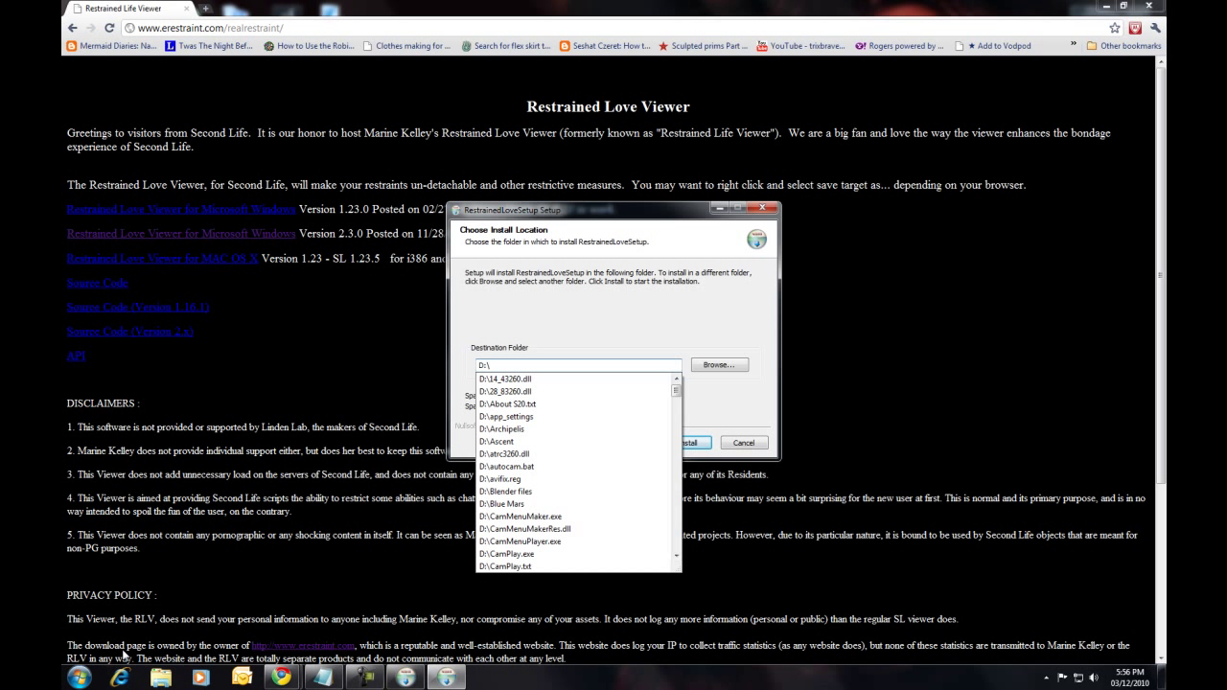
pyautogui.write('Restr')
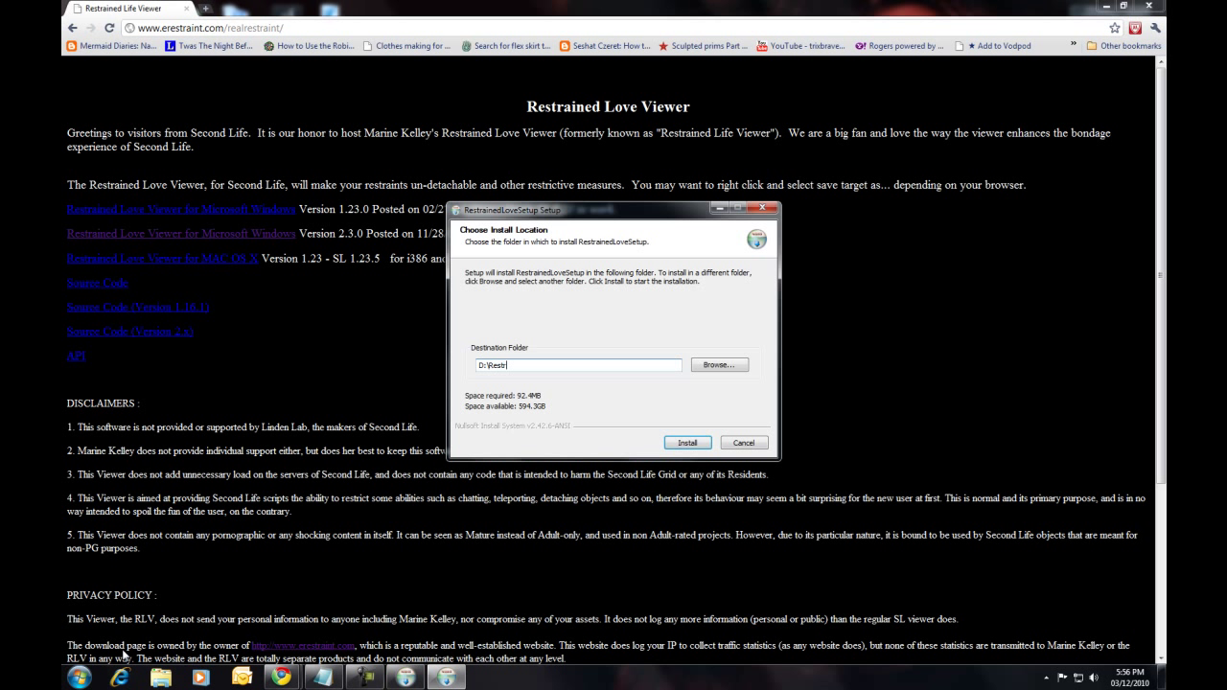
pyautogui.write('ained Love')
pyautogui.press('Return')
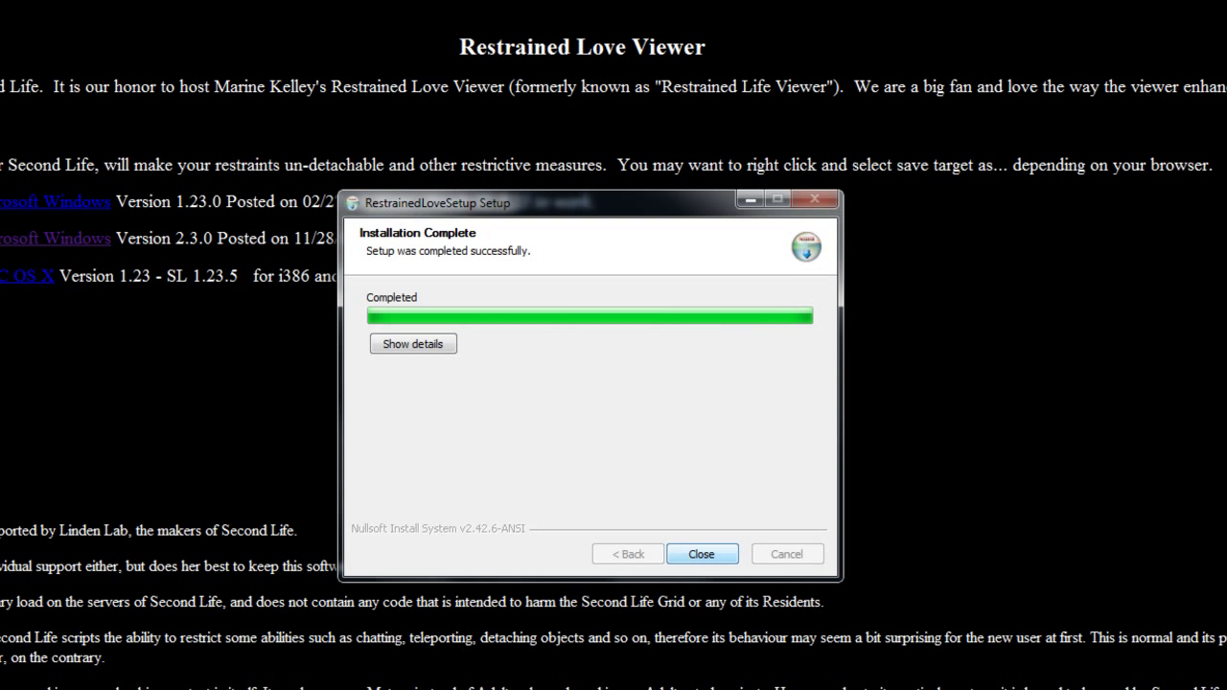
pyautogui.press('Return')
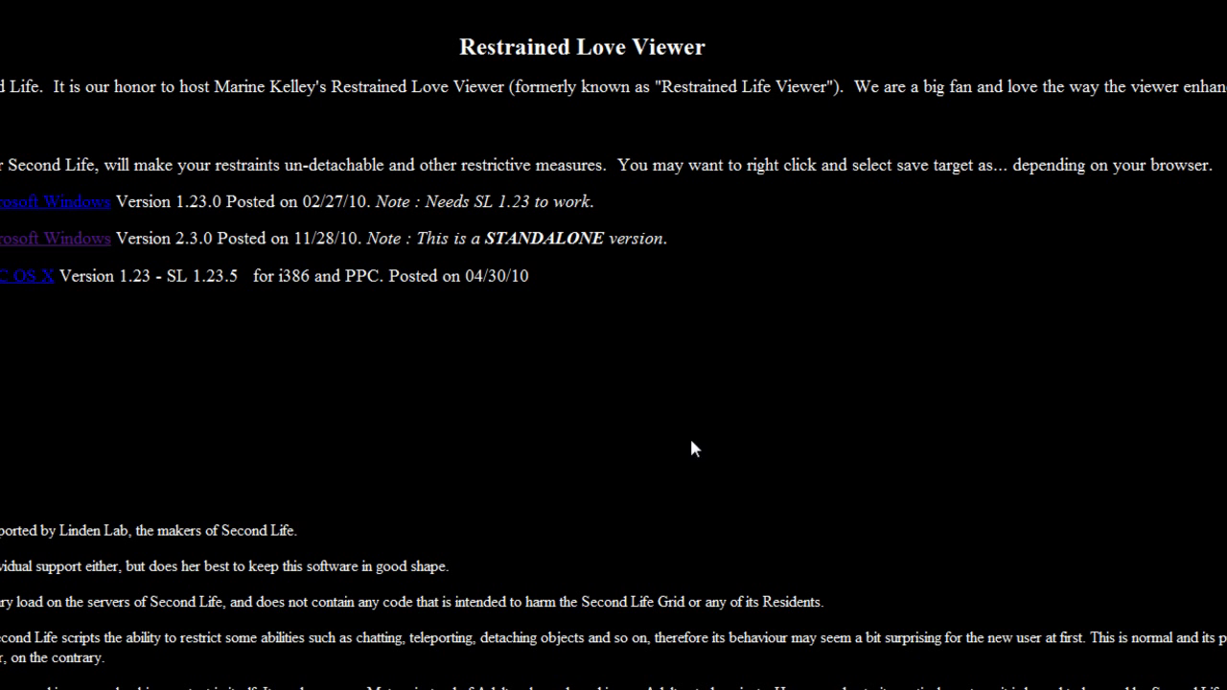
pyautogui.click(79, 678)
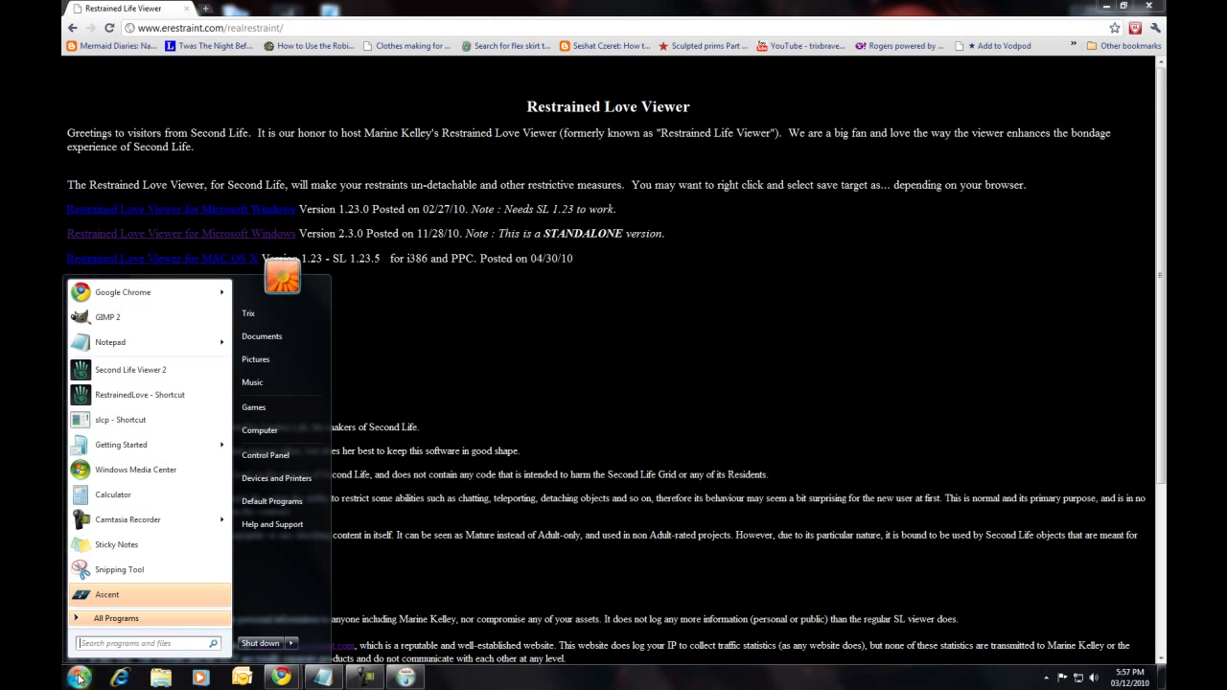
# Open the SecondLifeViewer2 folder on the DATA (D:) drive.
pyautogui.click(259, 431)
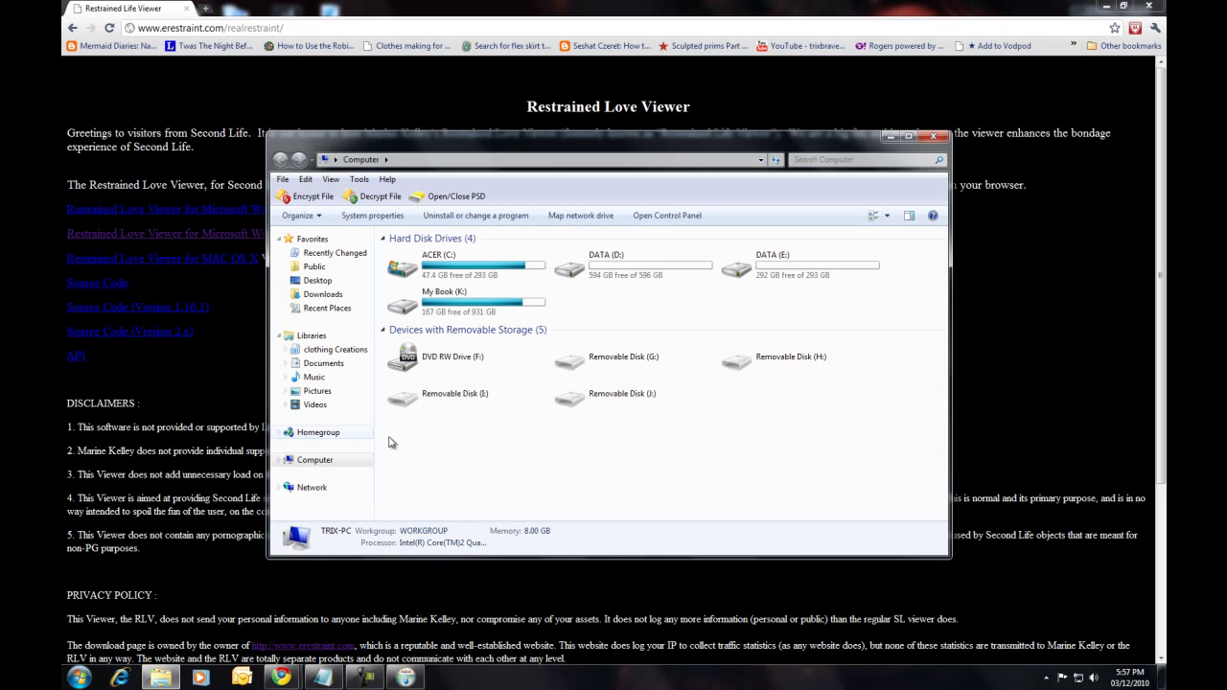
pyautogui.doubleClick(623, 273)
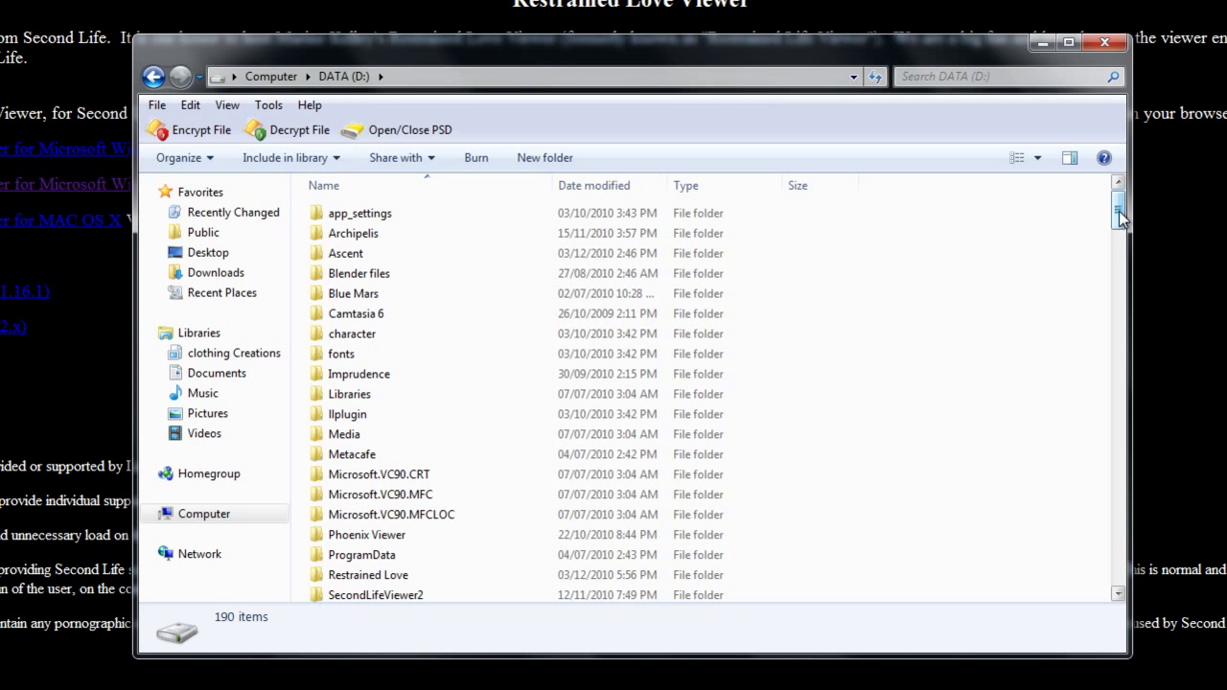
pyautogui.moveTo(1120, 219); pyautogui.dragTo(1120, 237)
pyautogui.moveTo(424, 406)
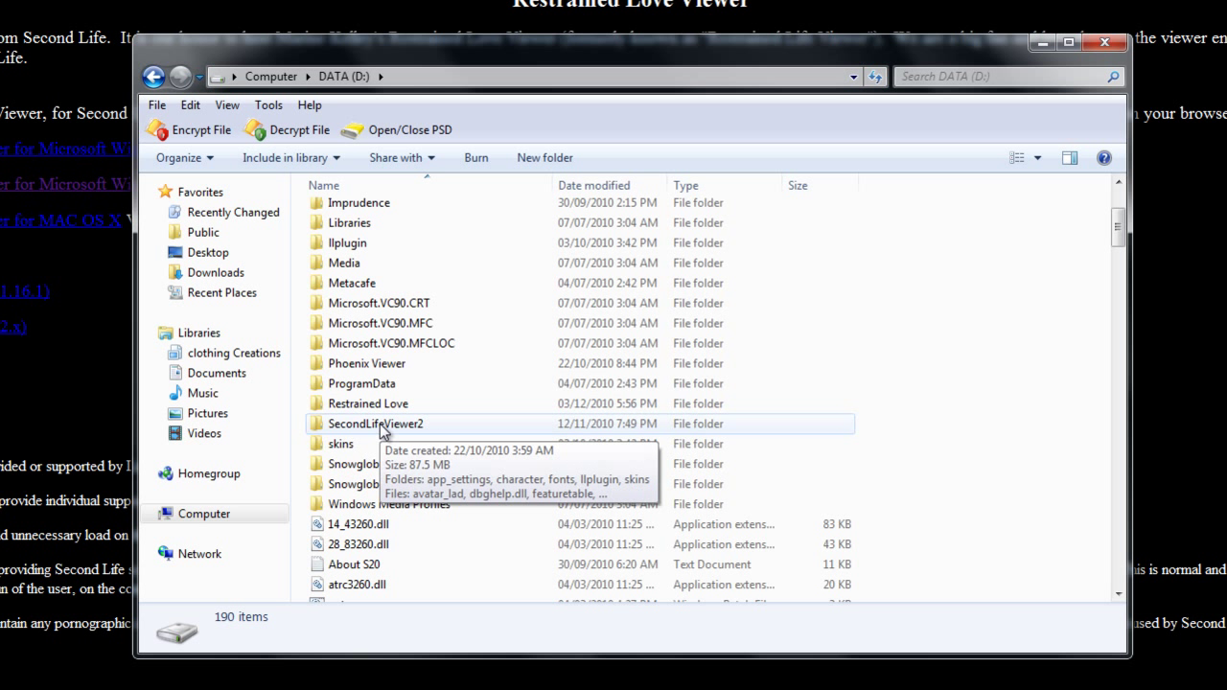
pyautogui.click(384, 431)
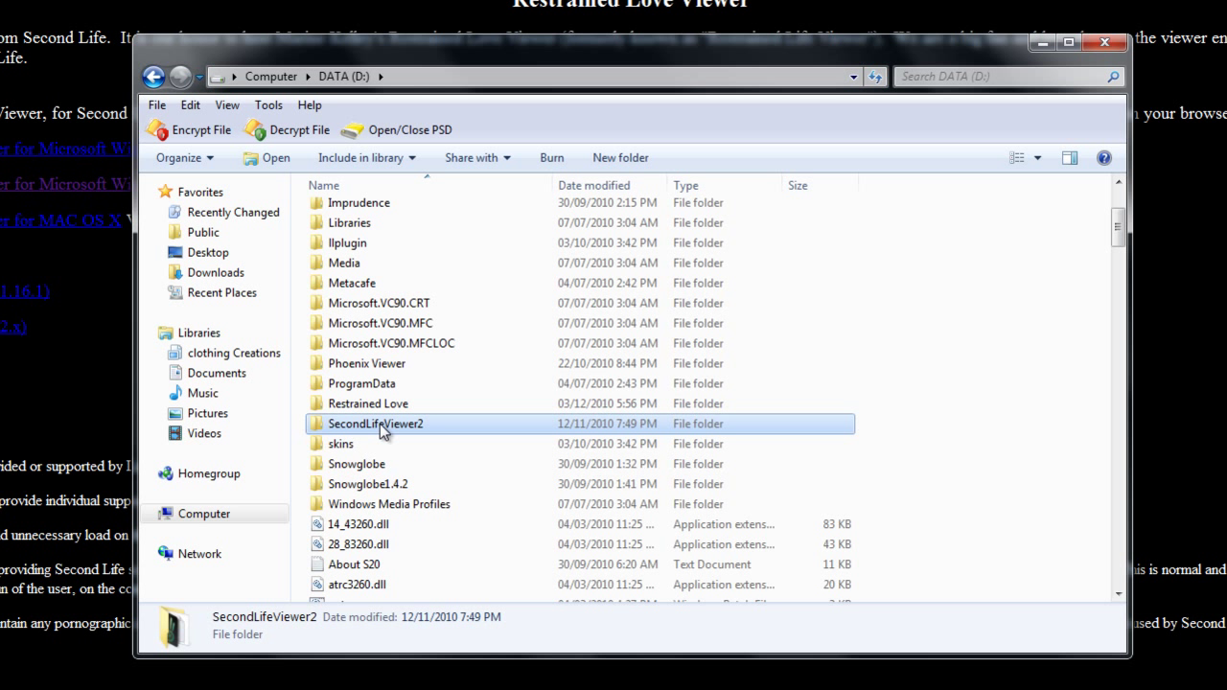
pyautogui.doubleClick(384, 431)
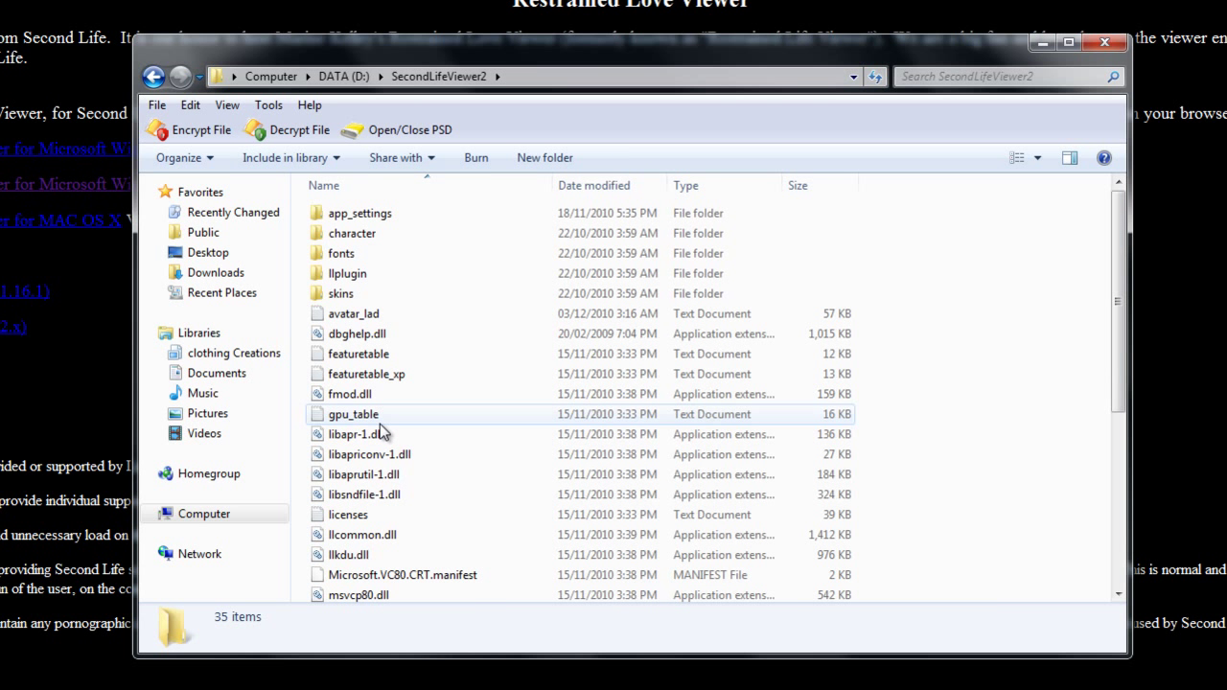
pyautogui.moveTo(1118, 227); pyautogui.dragTo(1122, 396)
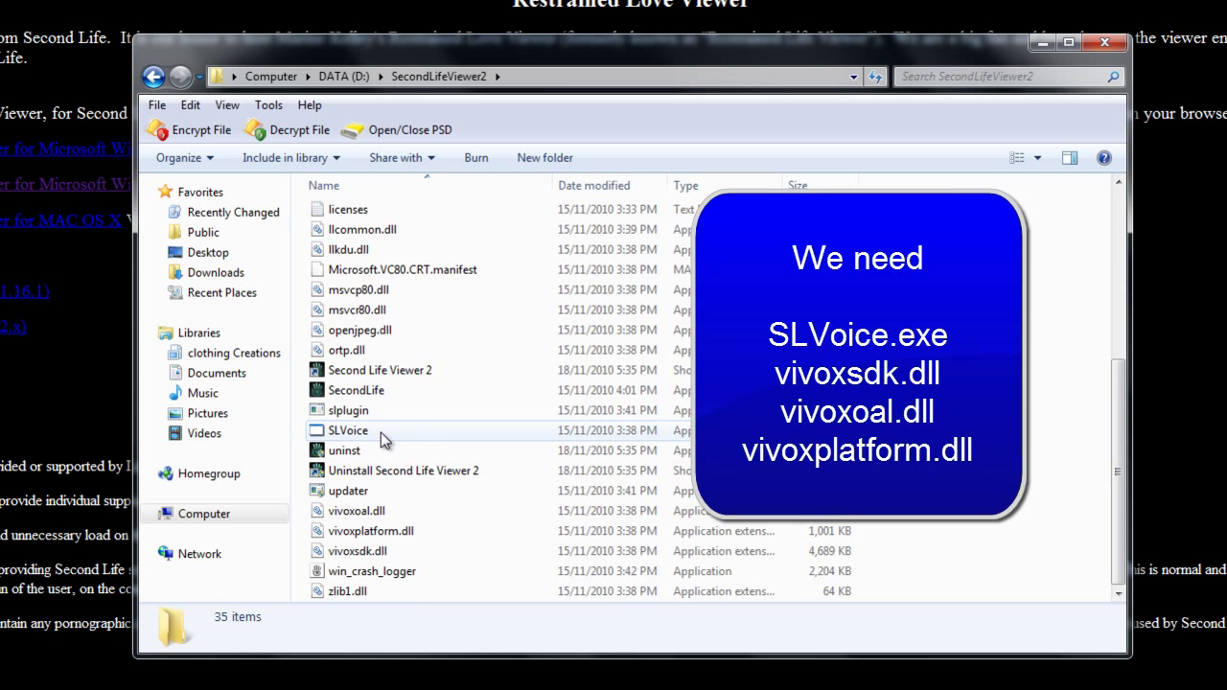
# Copy SLVoice, vivoxoal.dll, vivoxplatform.dll and vivoxsdk.dll, then return to the D: drive root.
pyautogui.click(381, 437)
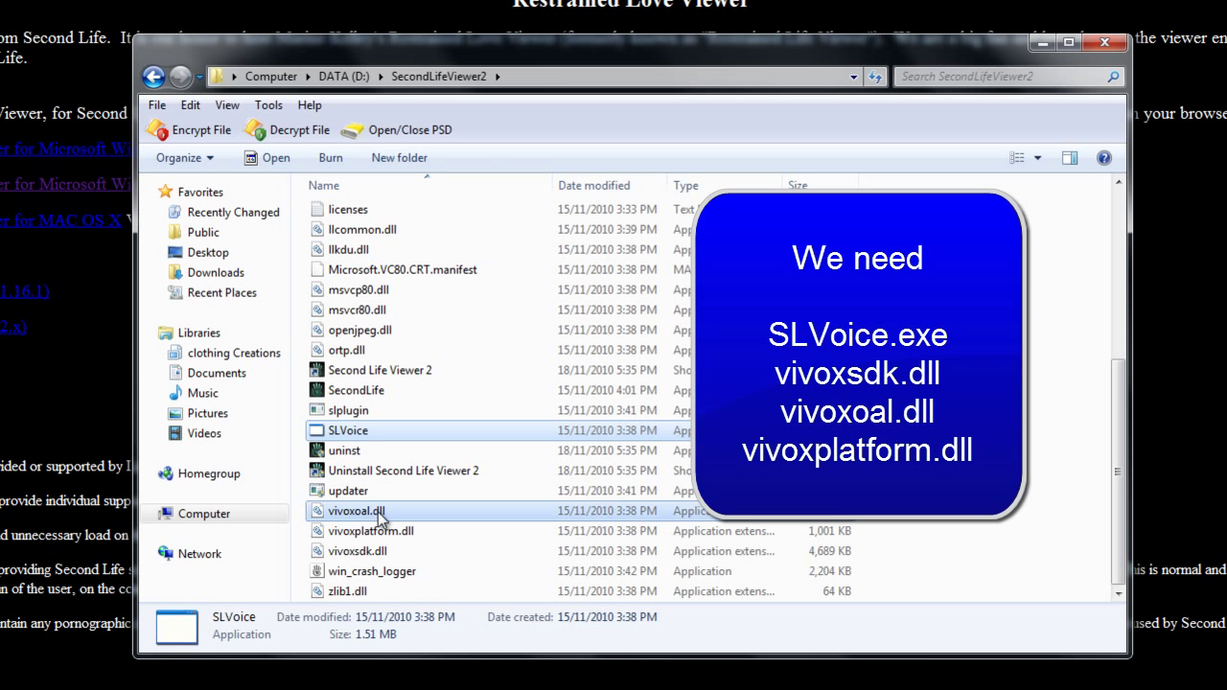
pyautogui.keyDown('ctrl'); pyautogui.click(379, 518); pyautogui.keyUp('ctrl')
pyautogui.keyDown('ctrl'); pyautogui.click(384, 531); pyautogui.keyUp('ctrl')
pyautogui.keyDown('ctrl'); pyautogui.click(381, 549); pyautogui.keyUp('ctrl')
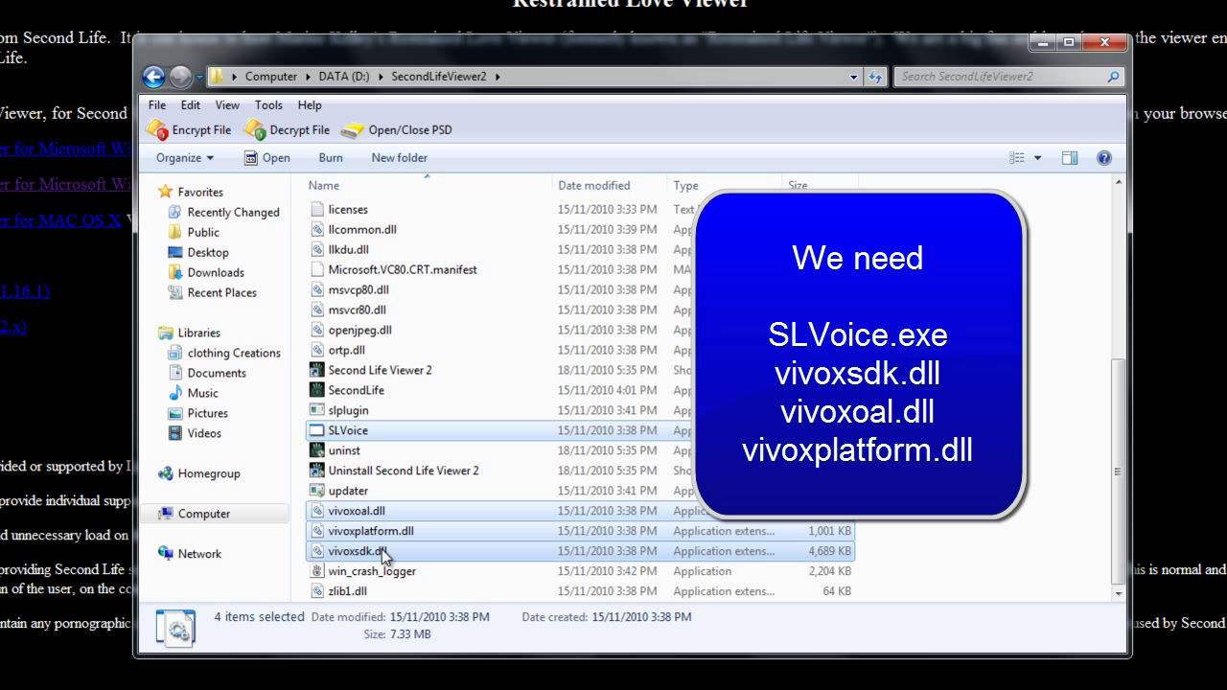
pyautogui.rightClick(393, 533)
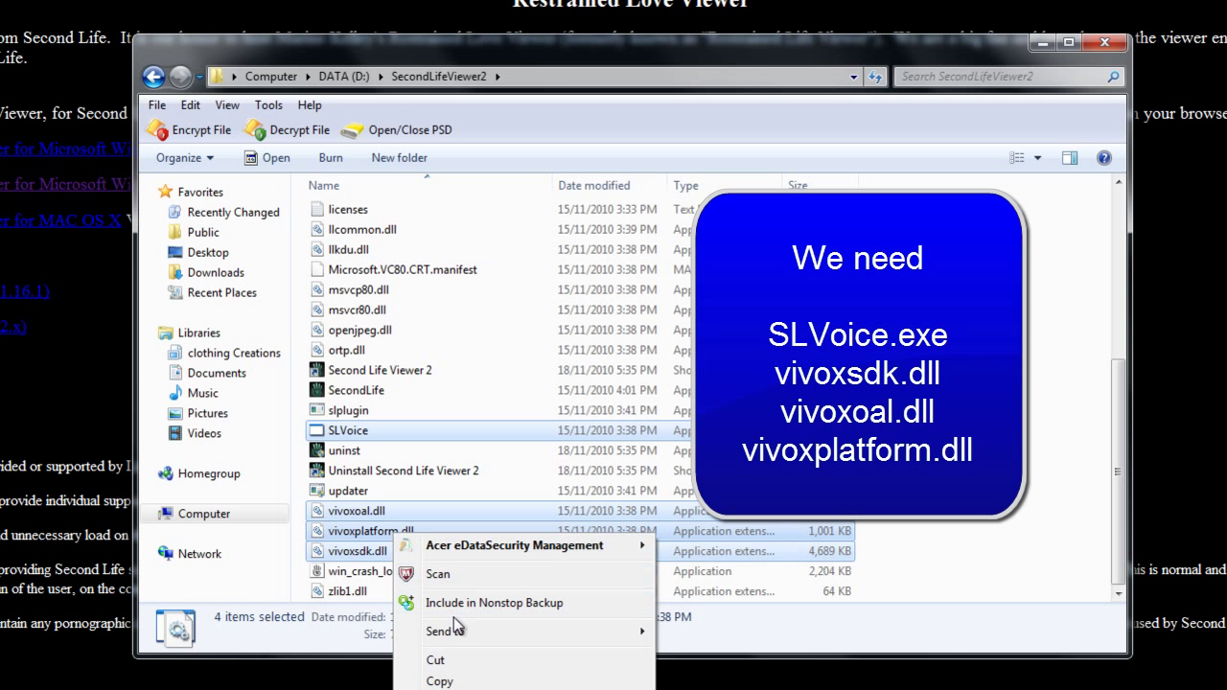
pyautogui.click(441, 682)
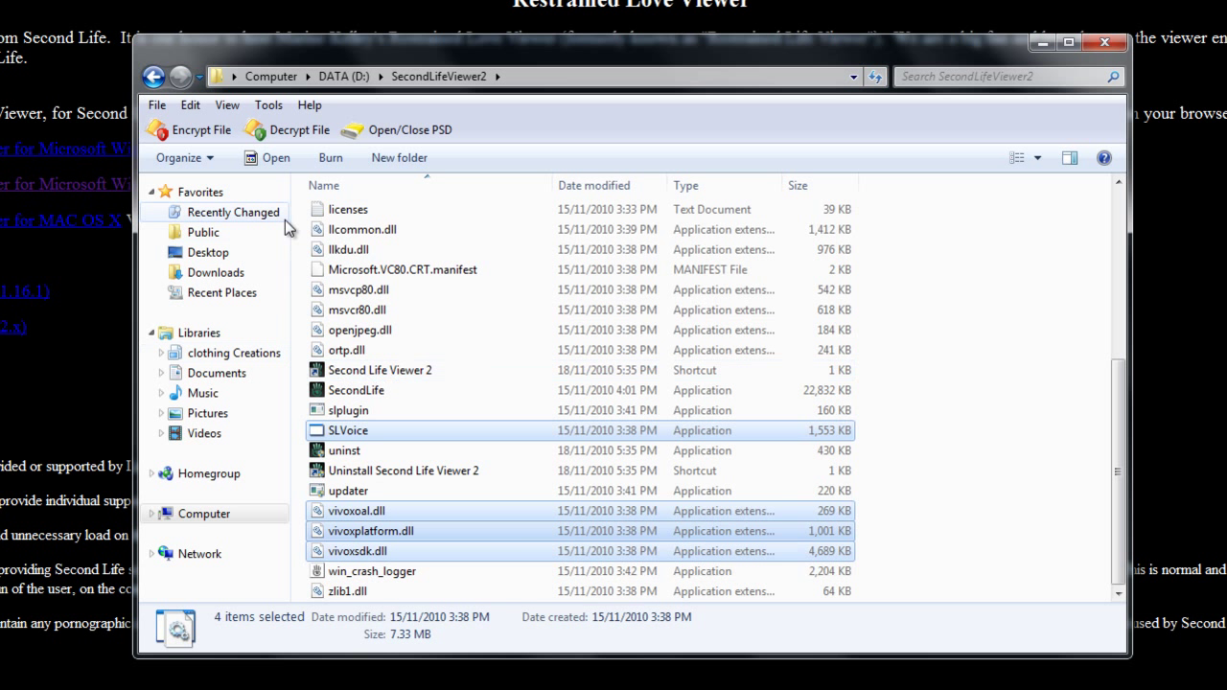
pyautogui.click(155, 79)
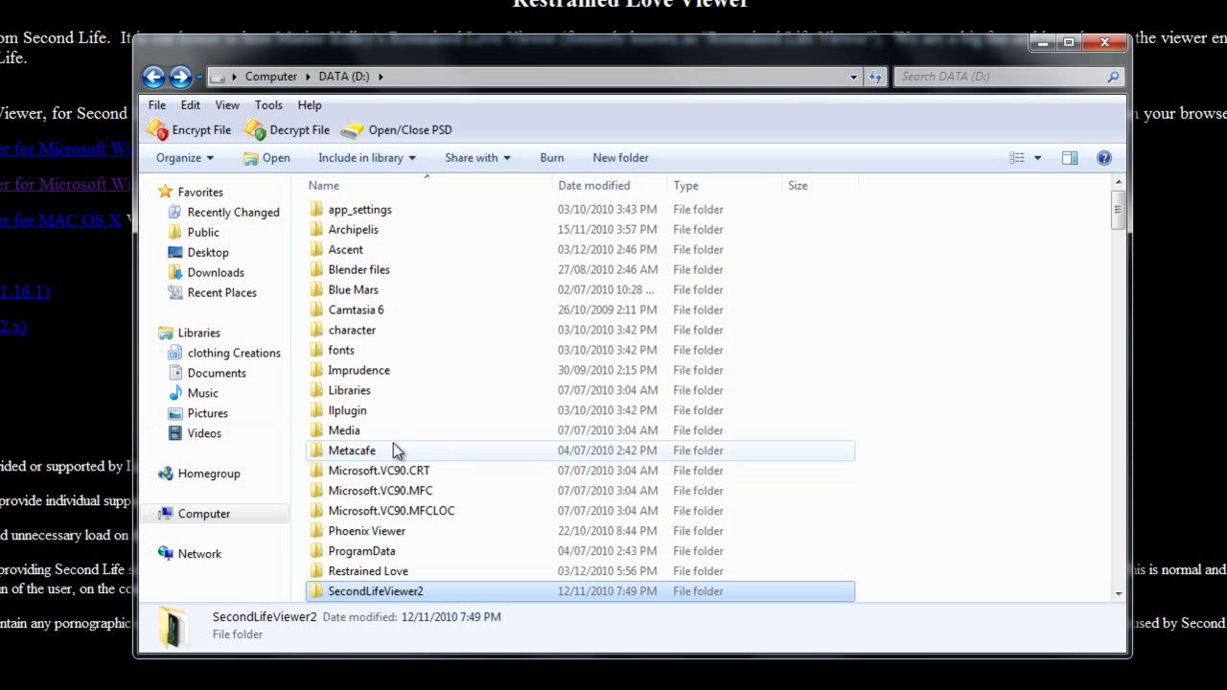
# Paste the four voice files into D:\Restrained Love and create a RestrainedLove.exe shortcut there.
pyautogui.rightClick(377, 573)
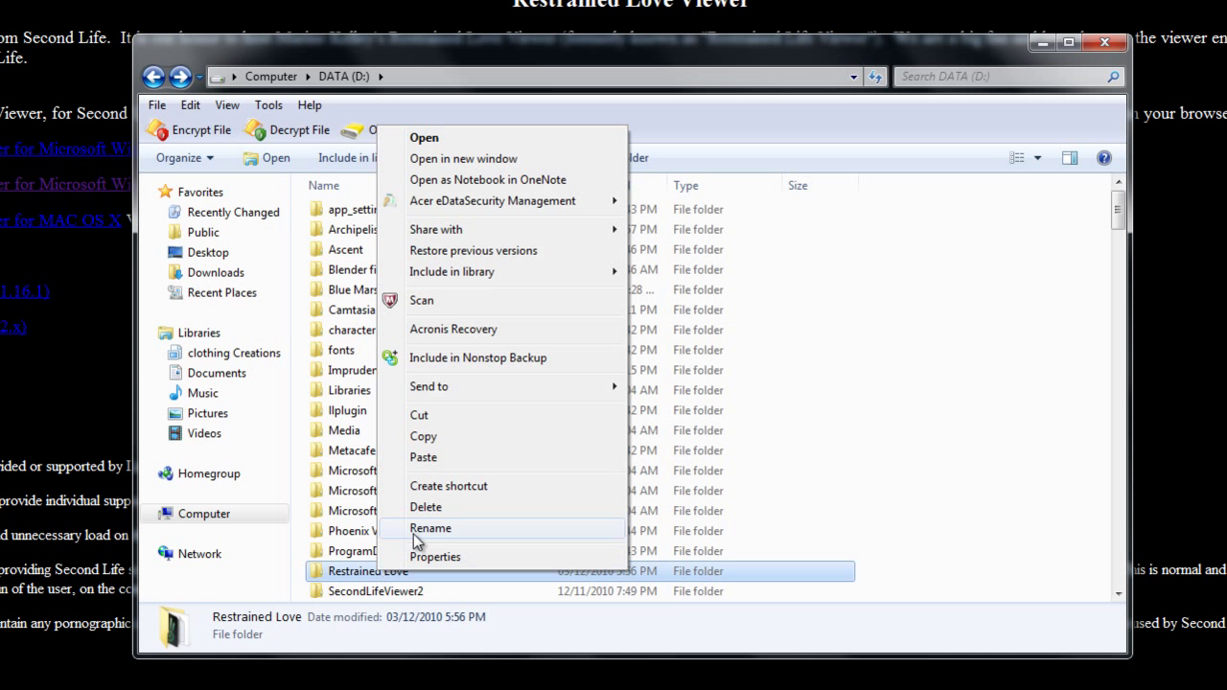
pyautogui.click(424, 458)
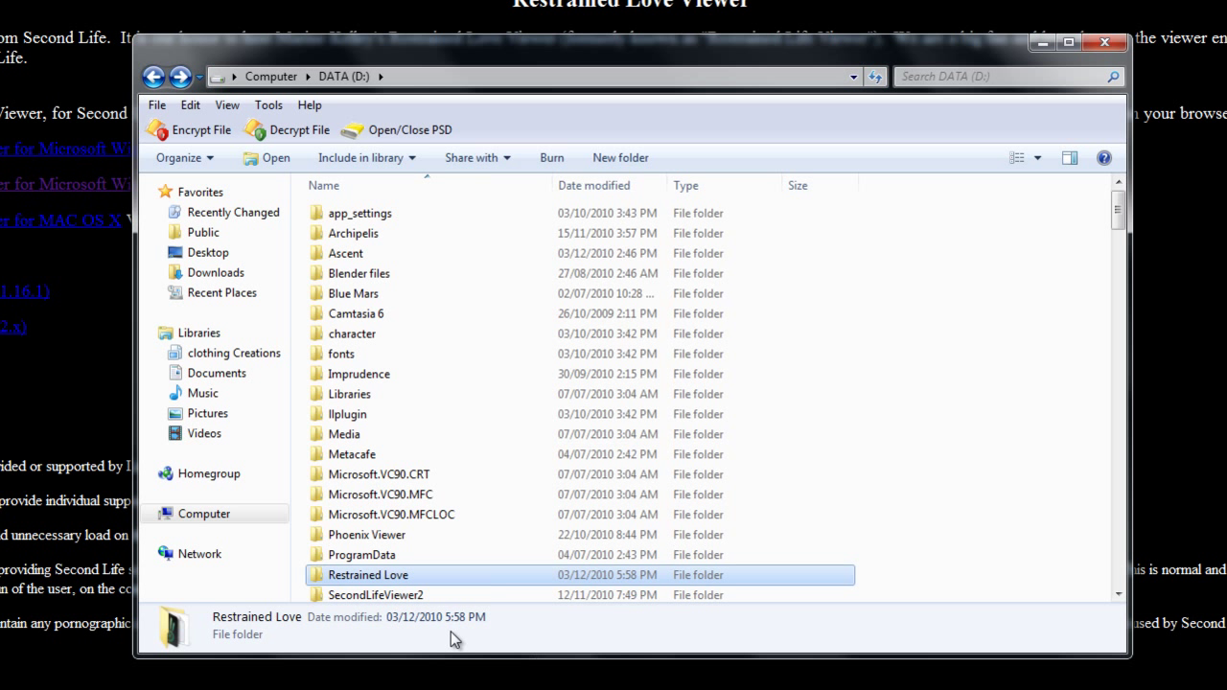
pyautogui.doubleClick(409, 575)
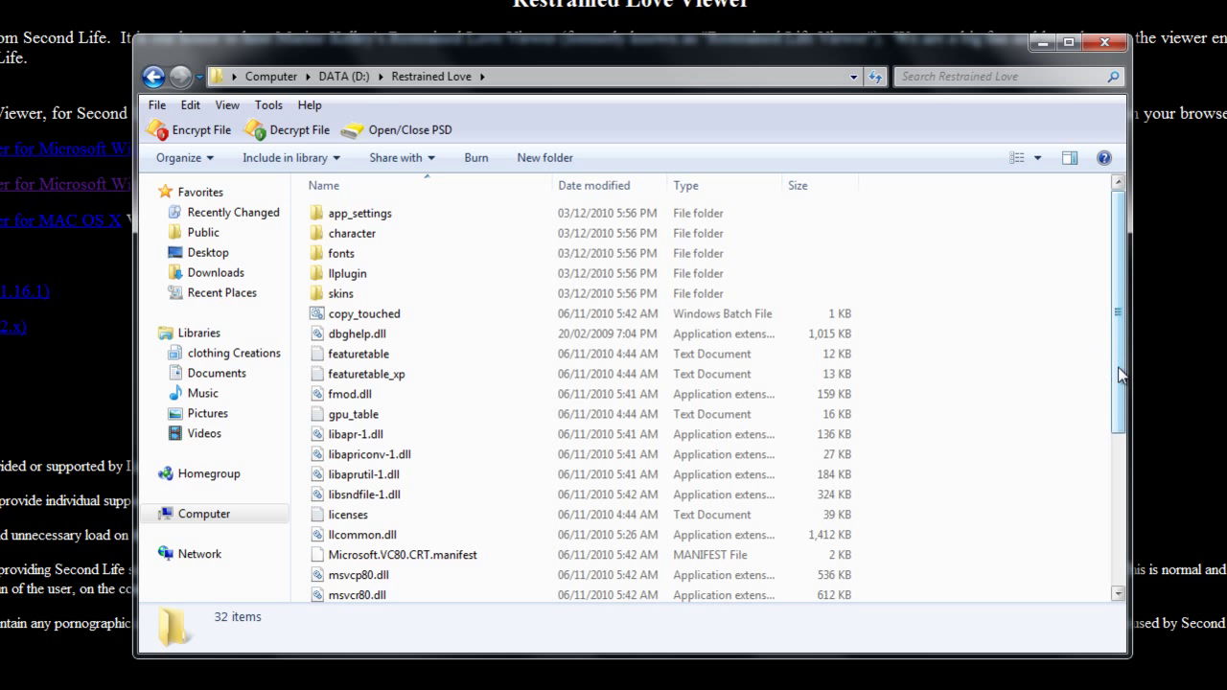
pyautogui.moveTo(1122, 374); pyautogui.dragTo(1122, 540)
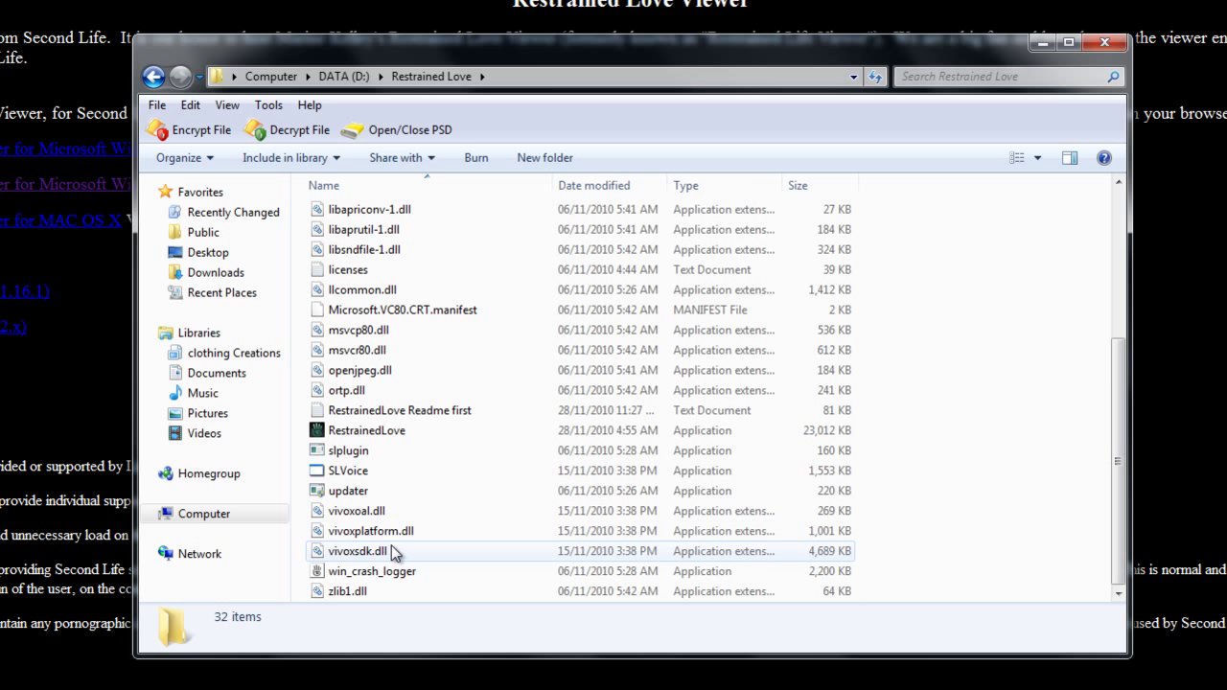
pyautogui.click(391, 435)
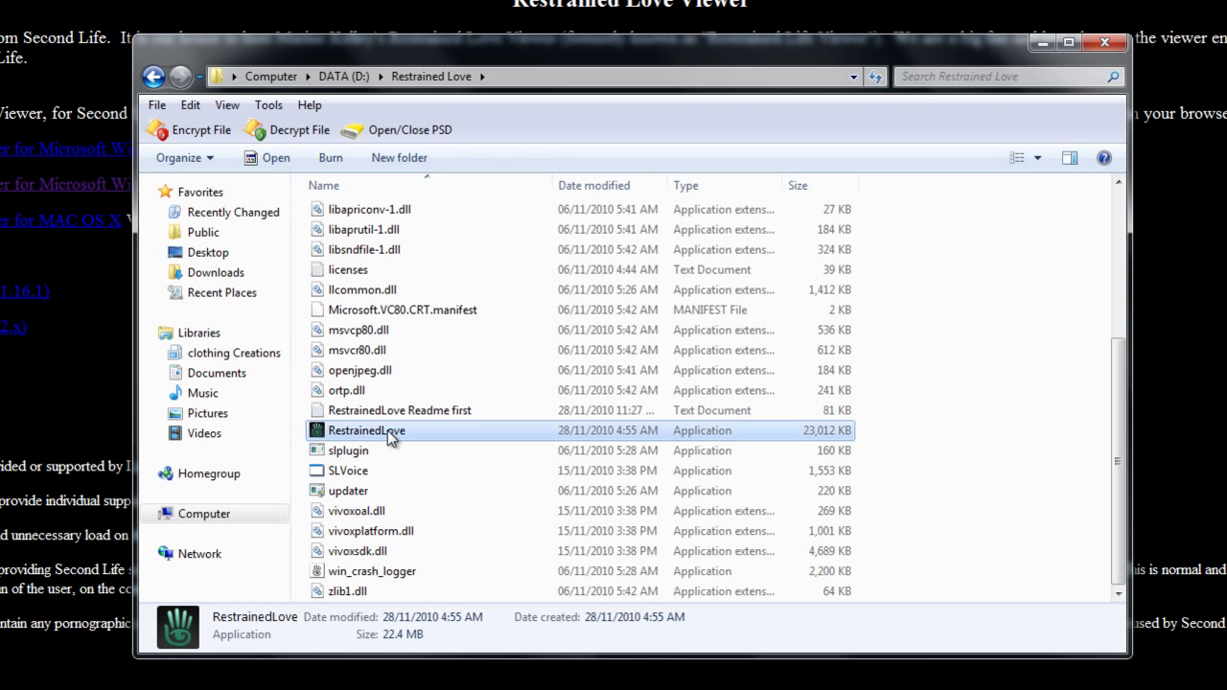
pyautogui.rightClick(391, 437)
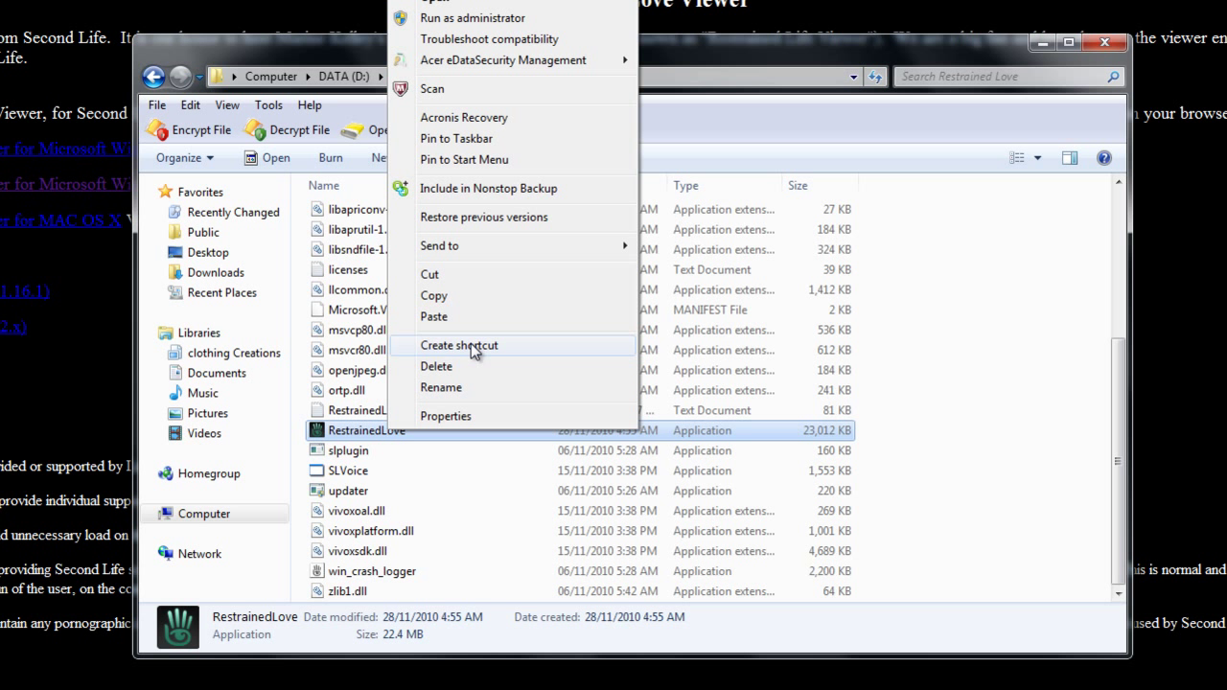
pyautogui.click(474, 348)
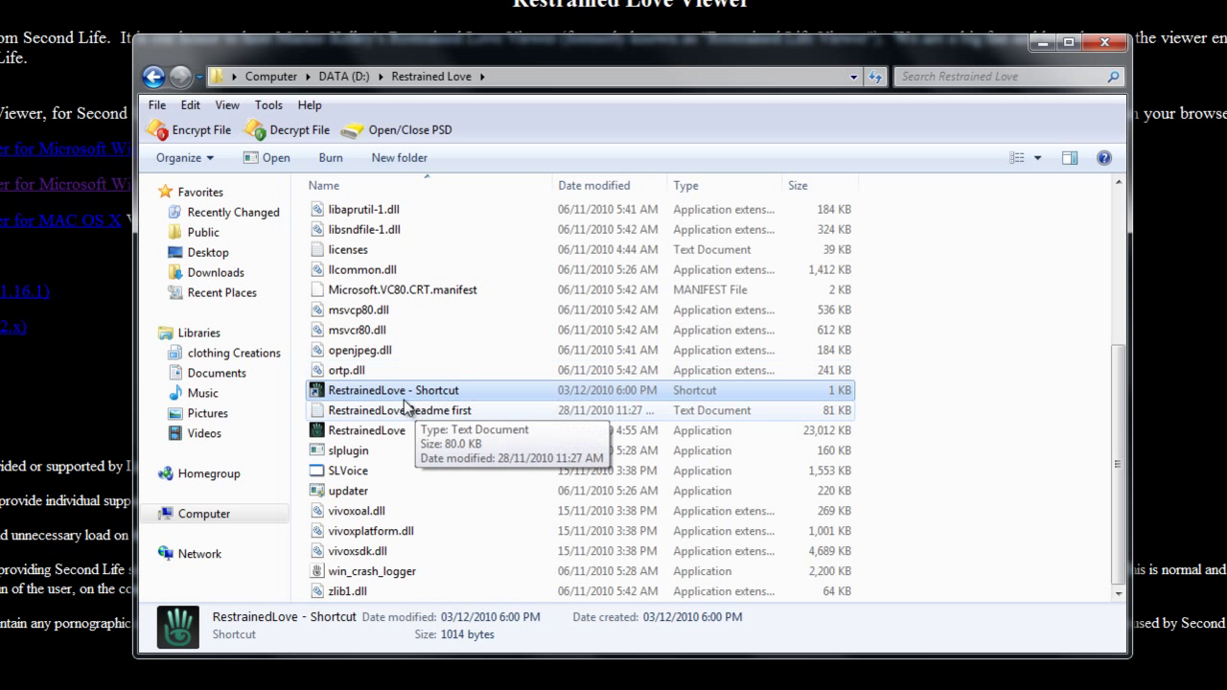
# Launch Restrained Love from the new shortcut and log in with the saved credentials.
pyautogui.doubleClick(399, 393)
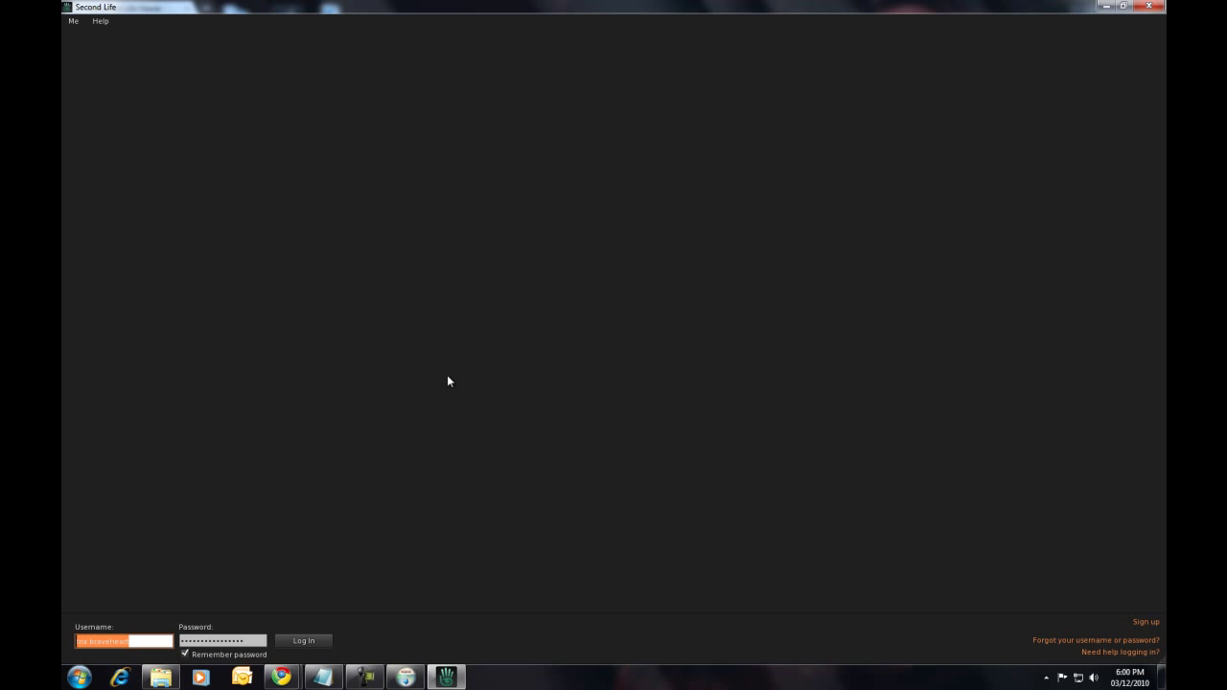
pyautogui.click(305, 640)
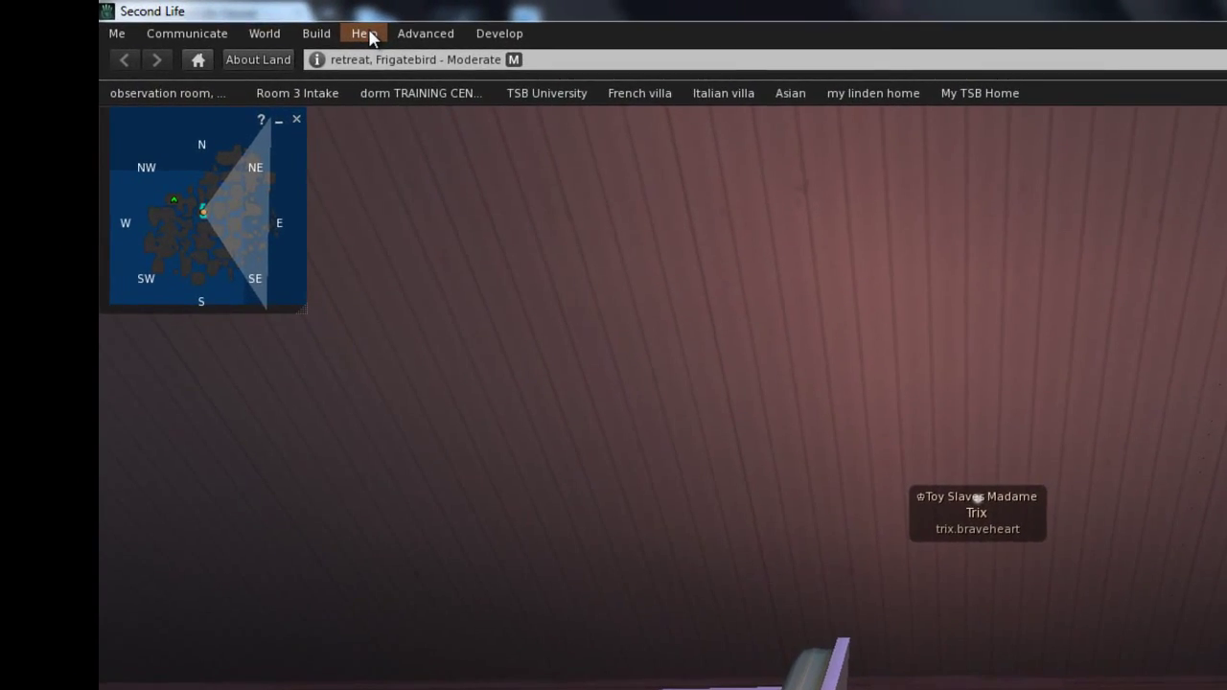
pyautogui.click(364, 33)
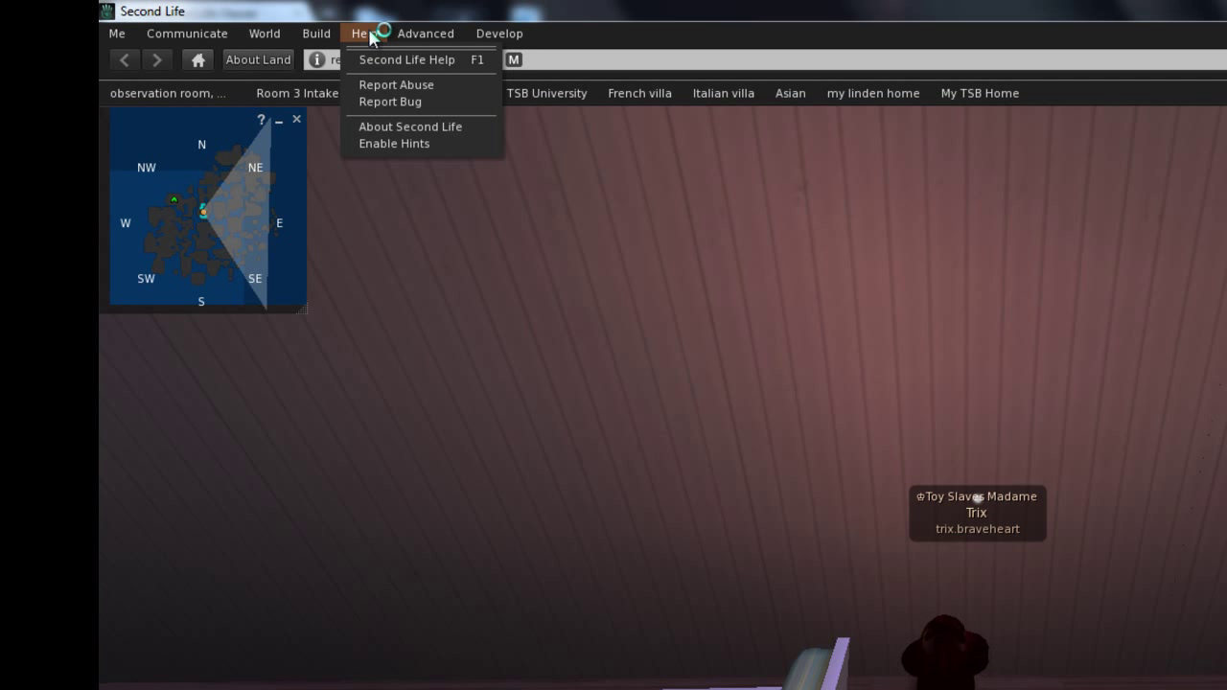
pyautogui.click(398, 132)
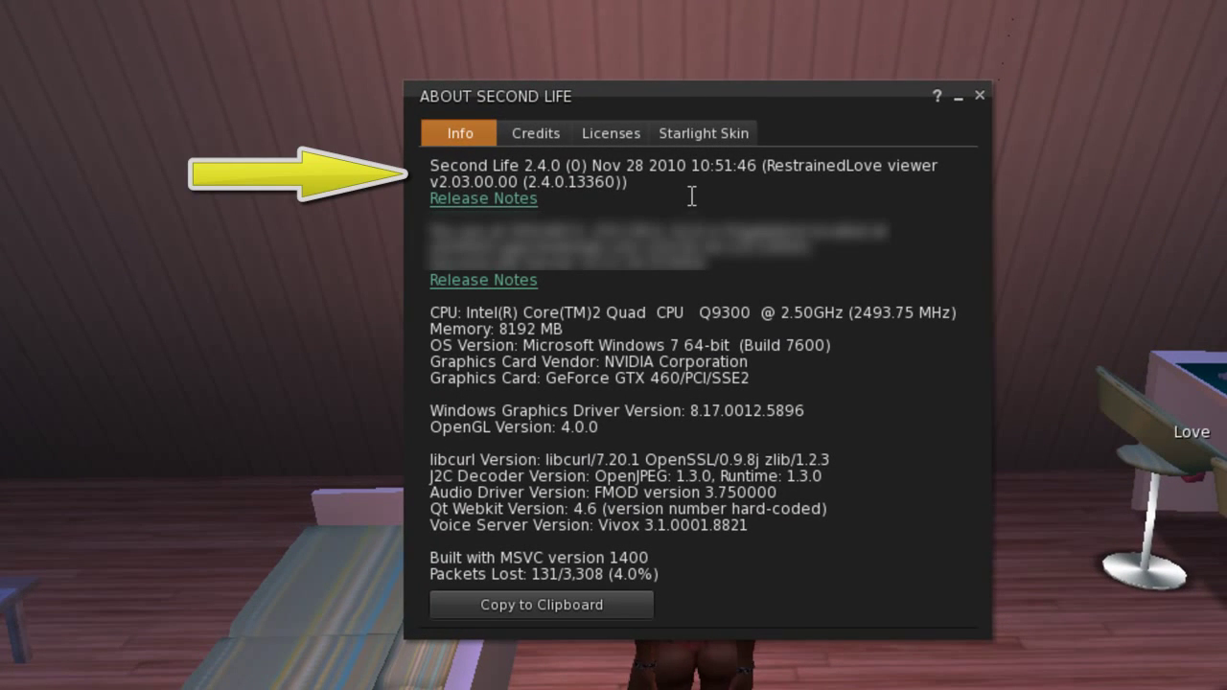
pyautogui.hotkey('ctrl', 'w')
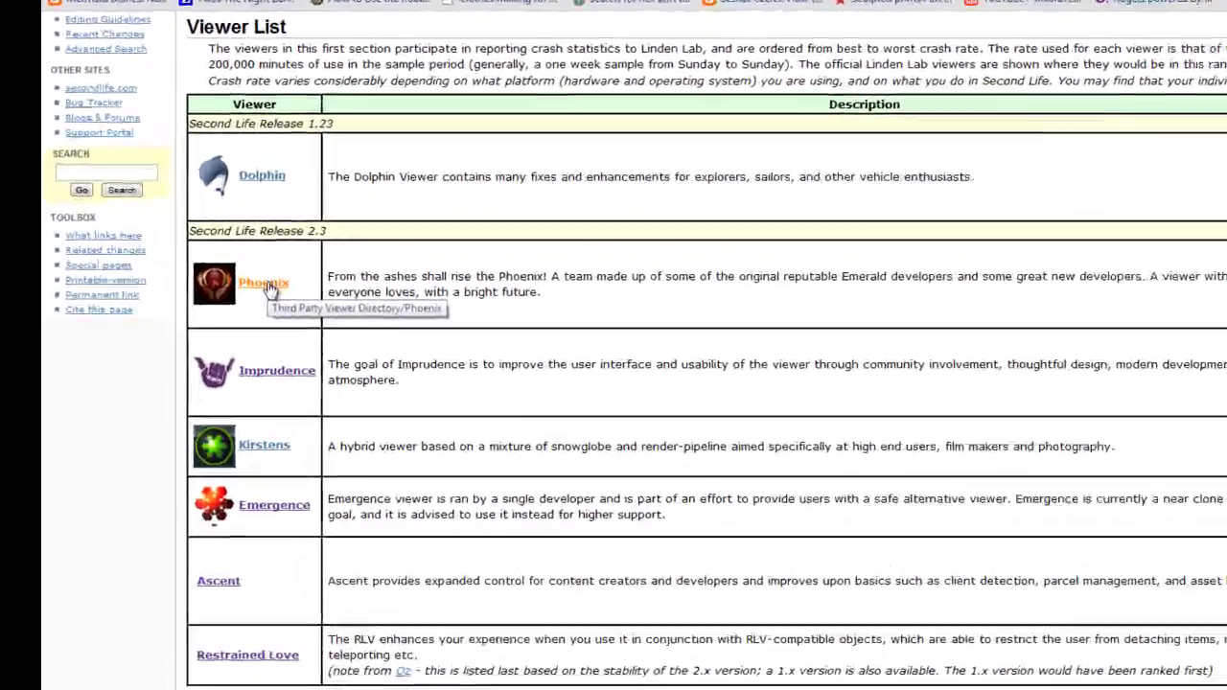
# Download Phoenix-Viewer-1.5.1.373_SSE2.exe from the Phoenix downloads page and open it.
pyautogui.click(265, 284)
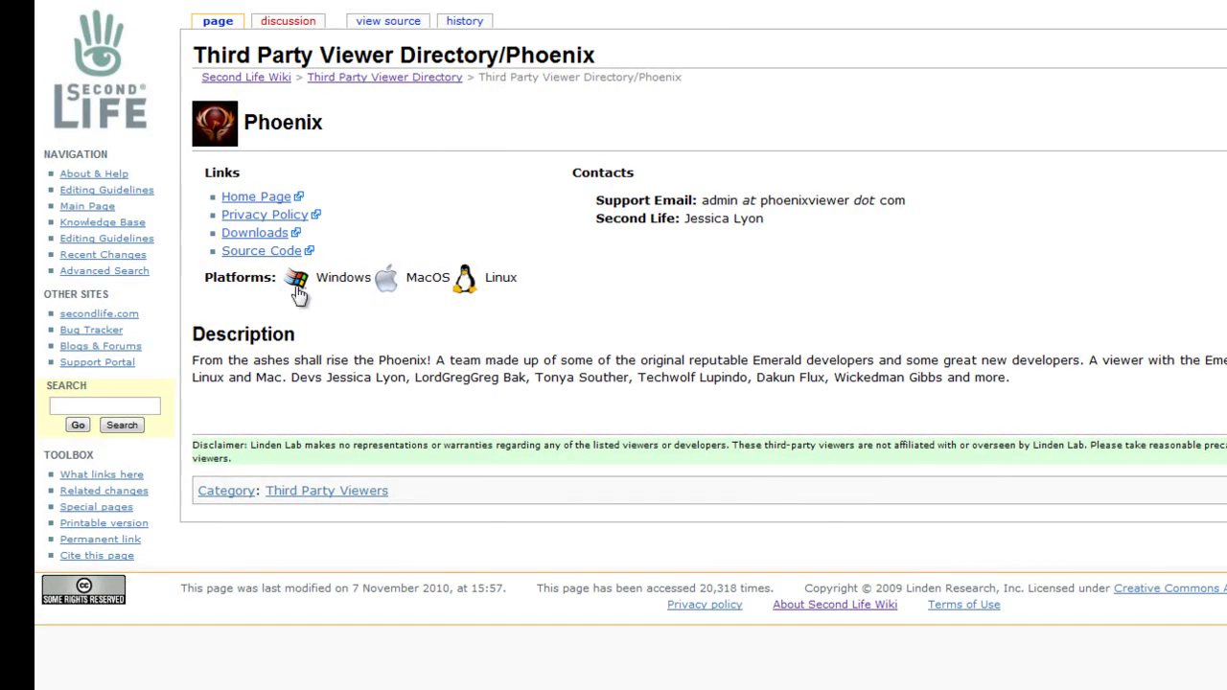
pyautogui.click(255, 235)
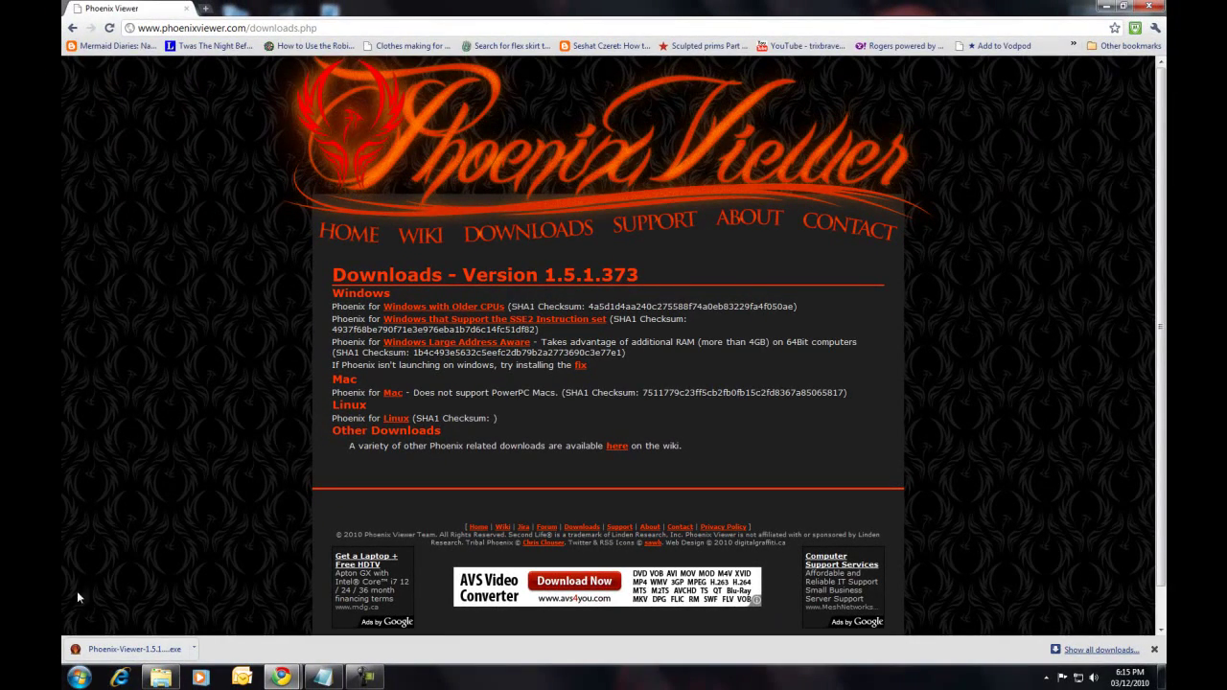
pyautogui.click(144, 650)
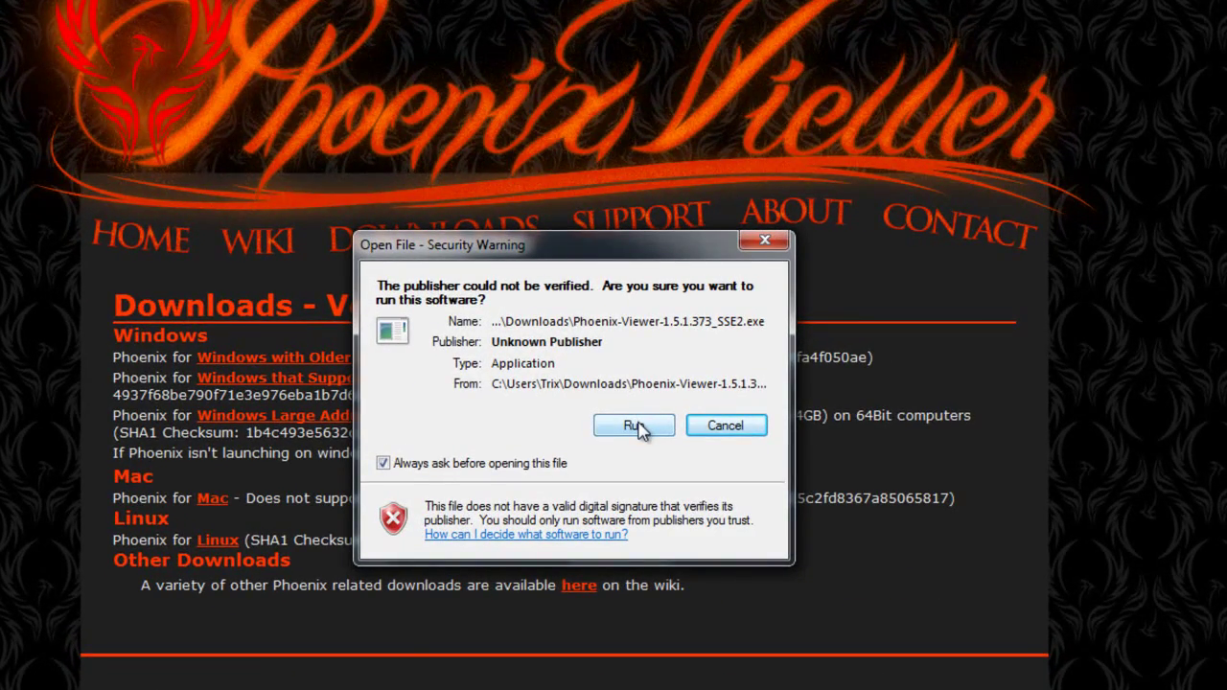
# Accept the license and install Phoenix into D:\Phoenix Viewer with Start Menu folder and desktop icon.
pyautogui.click(635, 427)
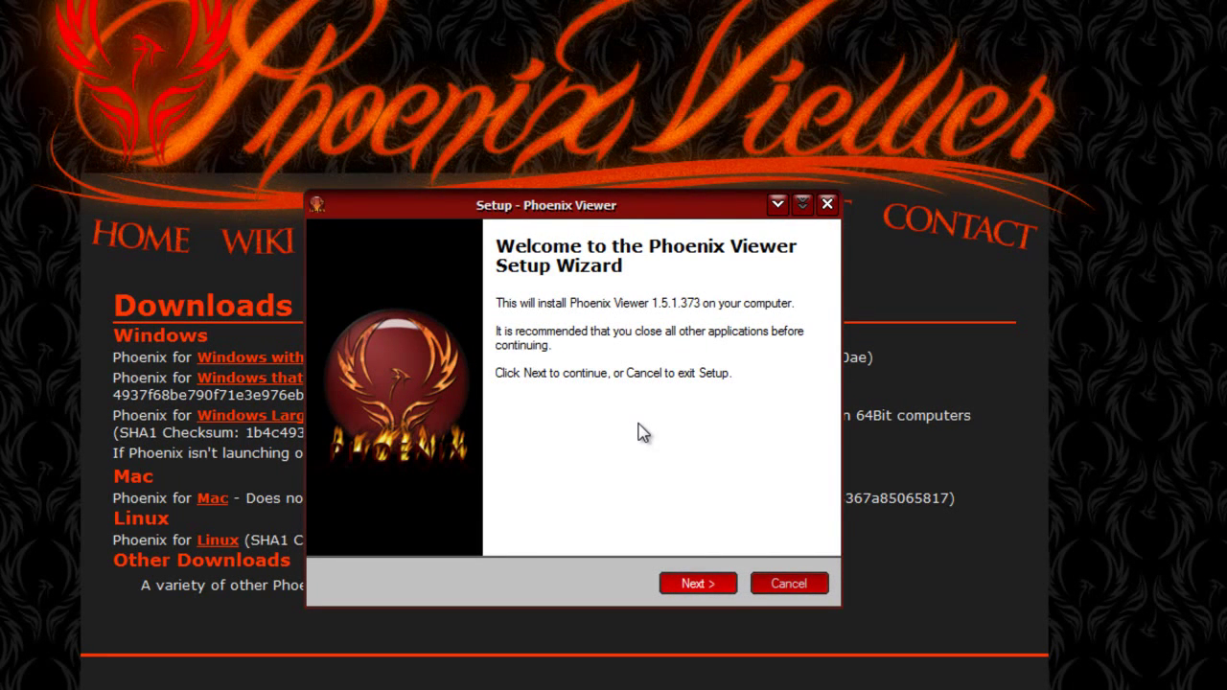
pyautogui.press('Return')
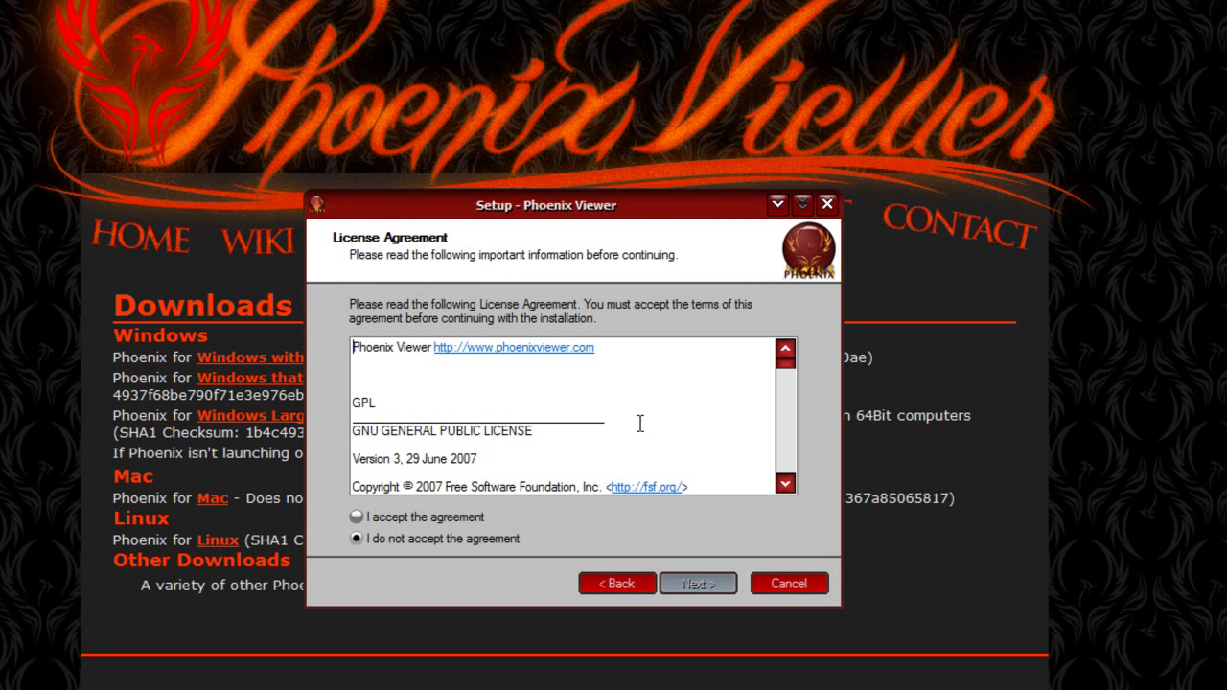
pyautogui.hotkey('alt', 'a')
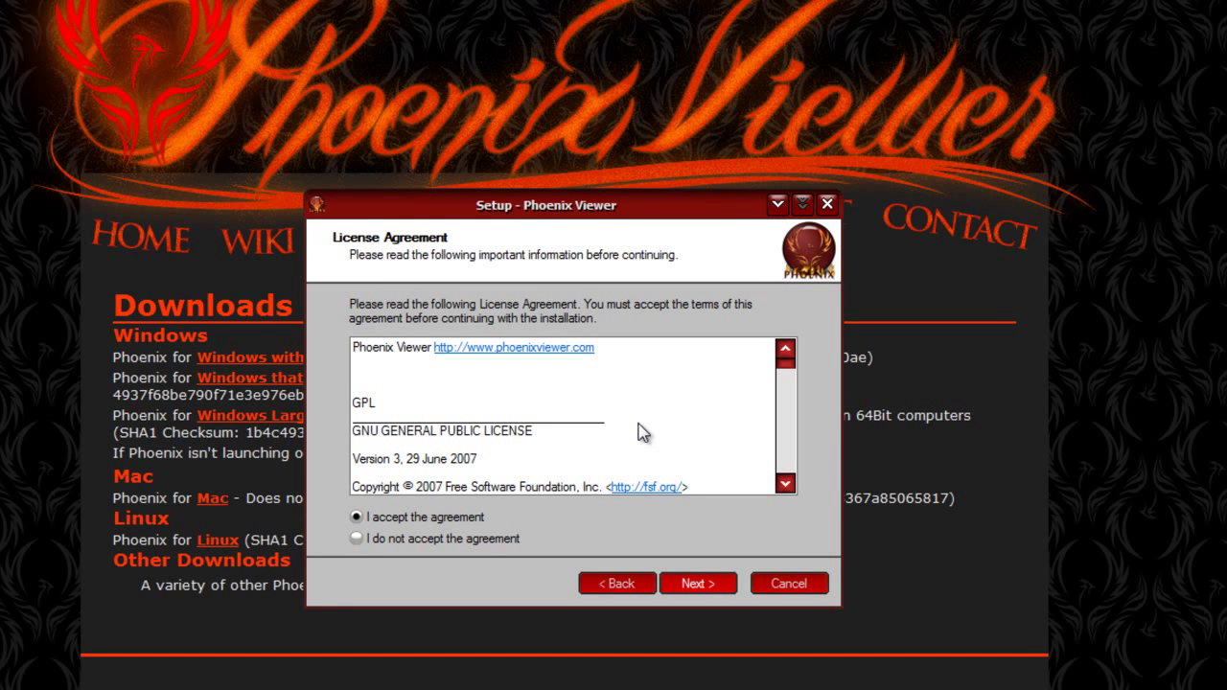
pyautogui.press('Return')
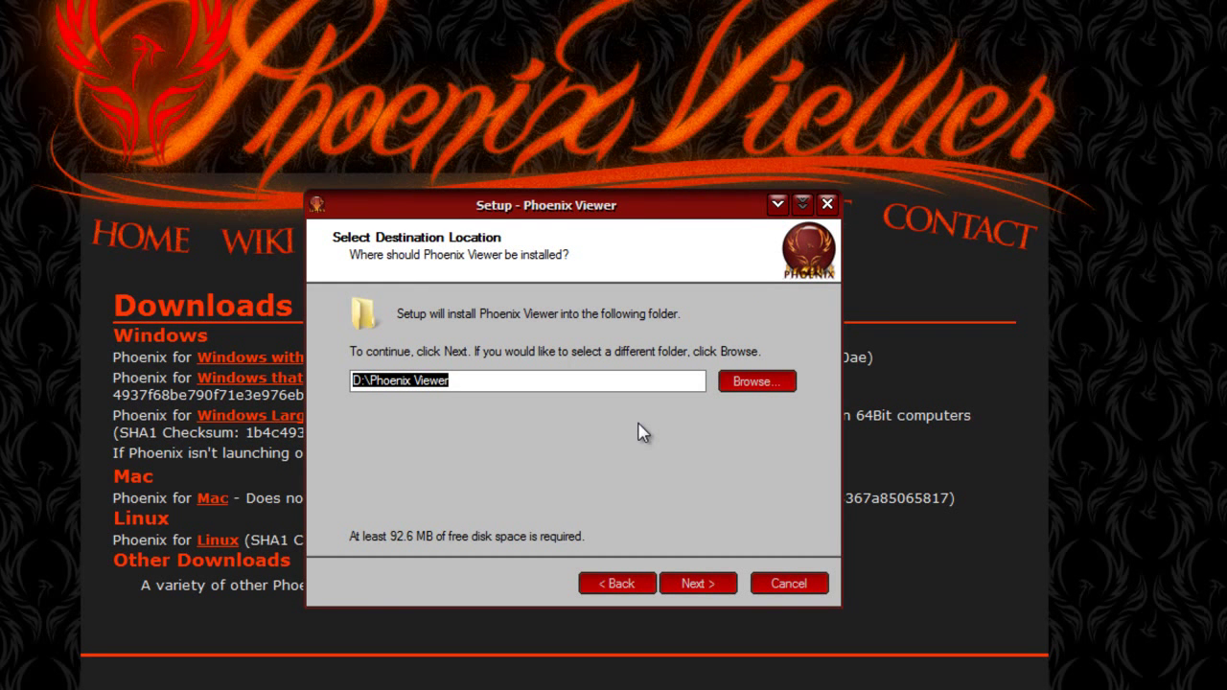
pyautogui.press('Tab')
pyautogui.press('Return')
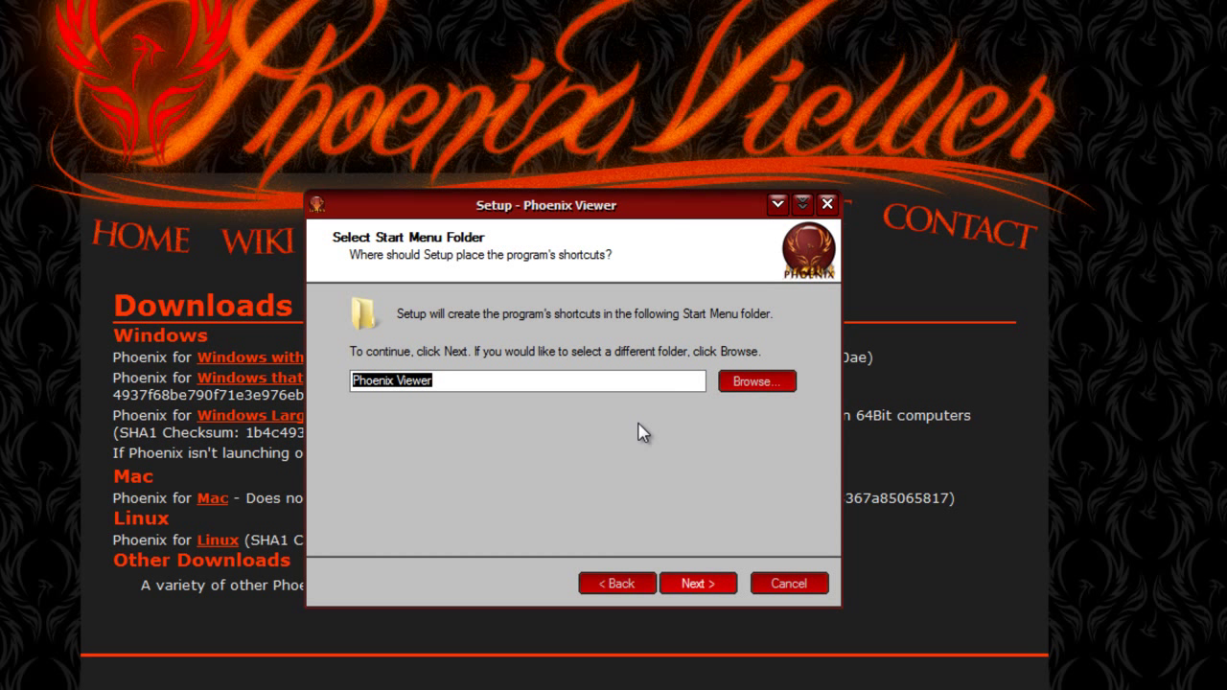
pyautogui.press('Return')
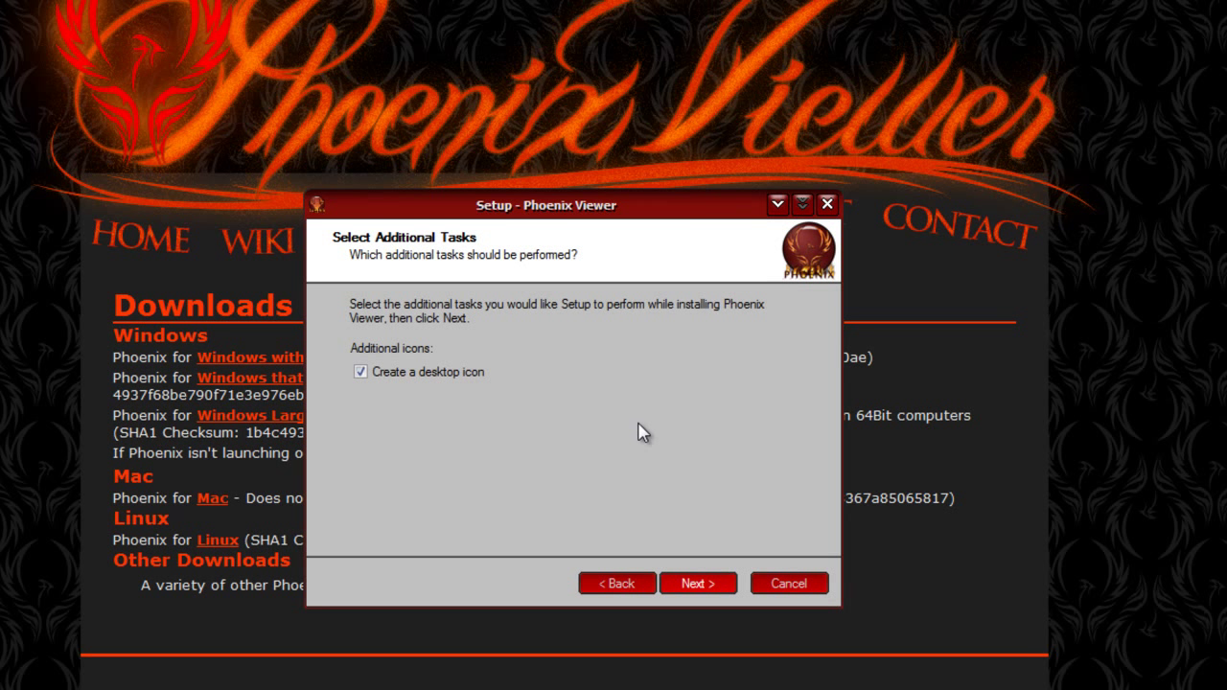
pyautogui.press('Return')
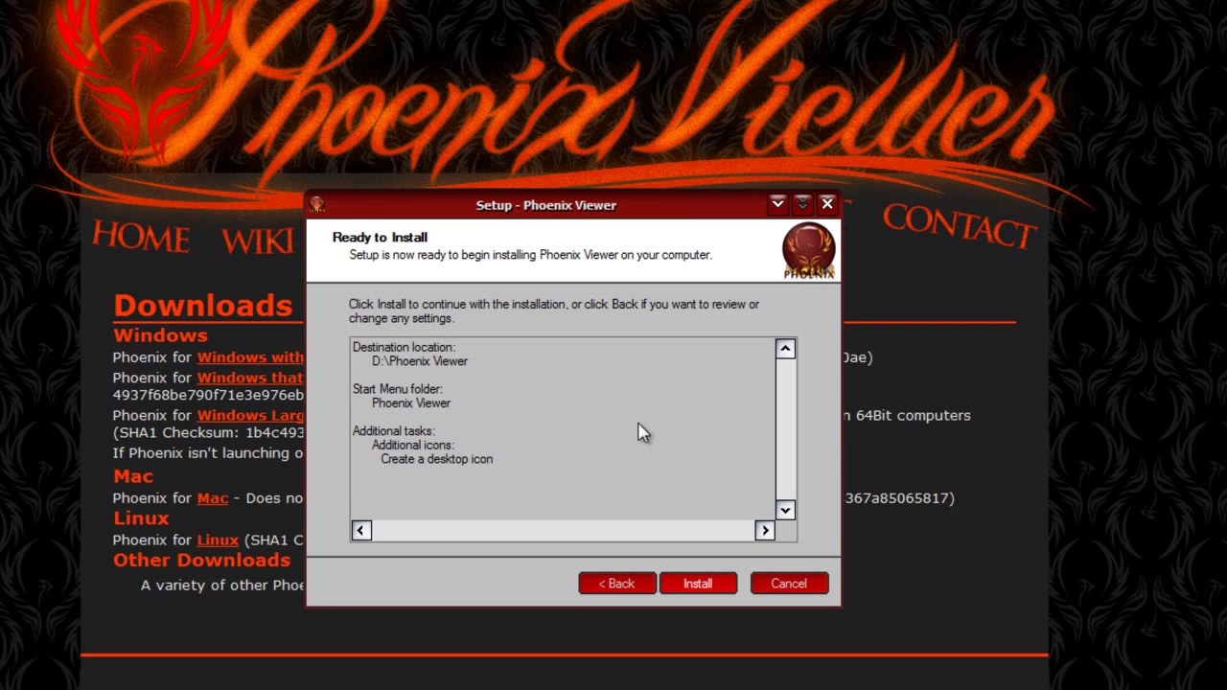
pyautogui.press('Return')
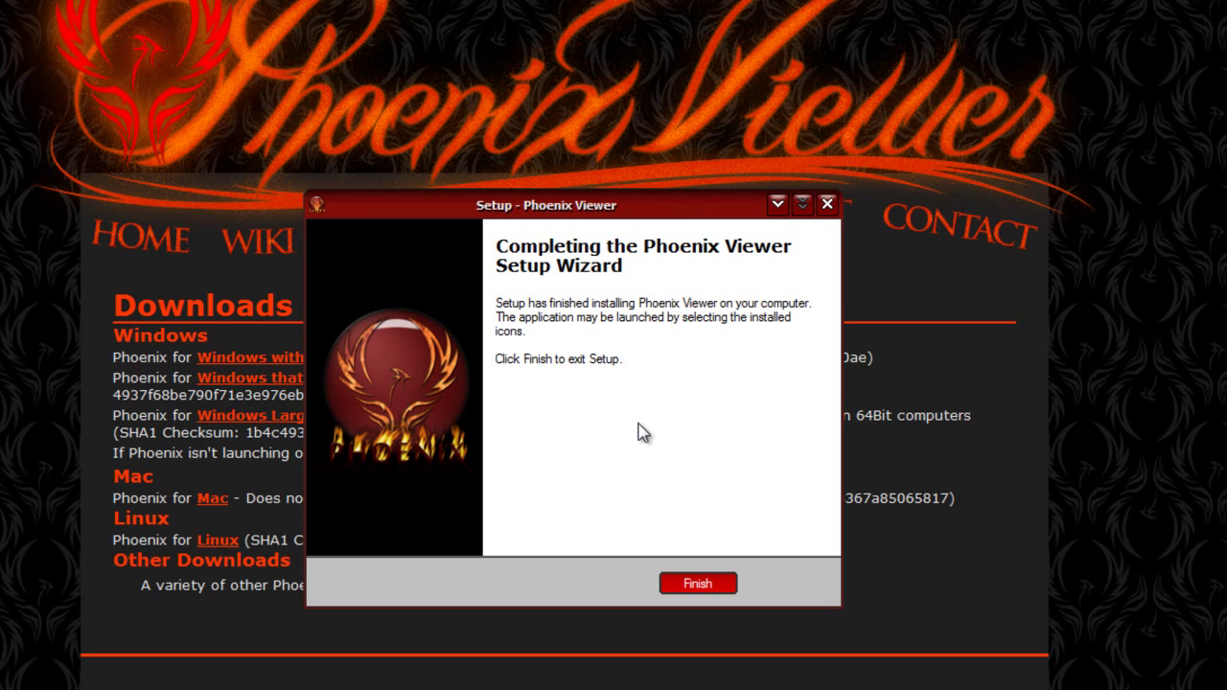
pyautogui.press('Return')
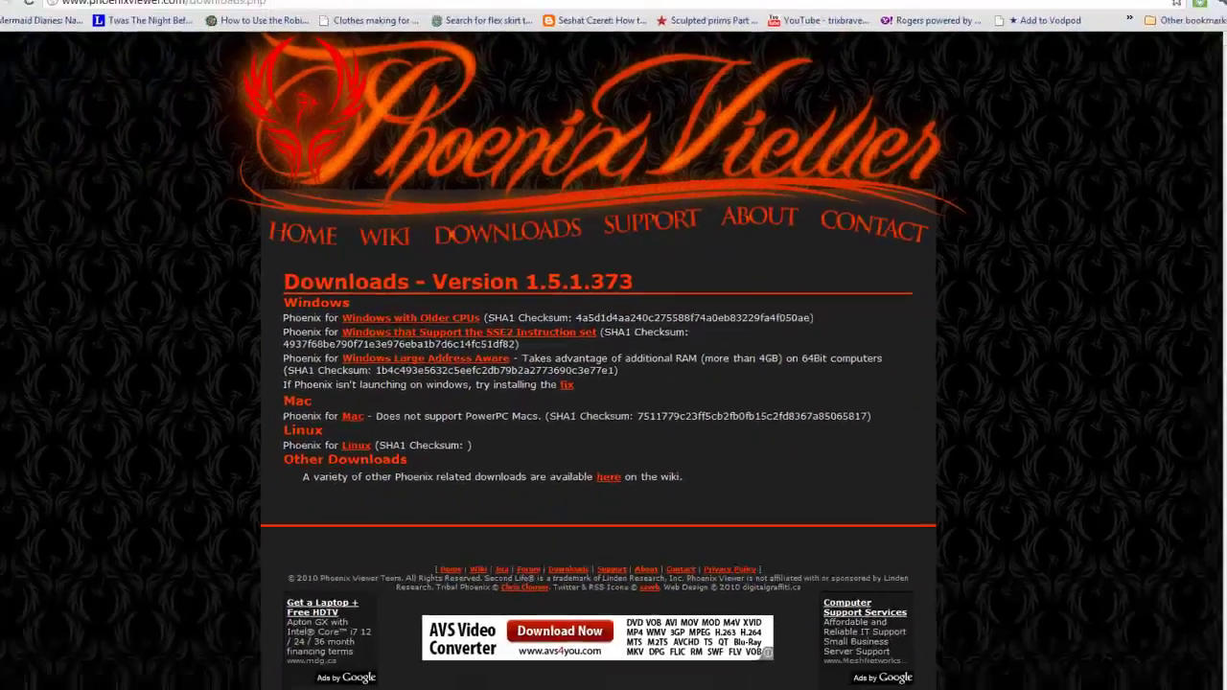
# Start Phoenix Viewer 1.5.1.373 from its shortcut in the Desktop folder.
pyautogui.click(160, 678)
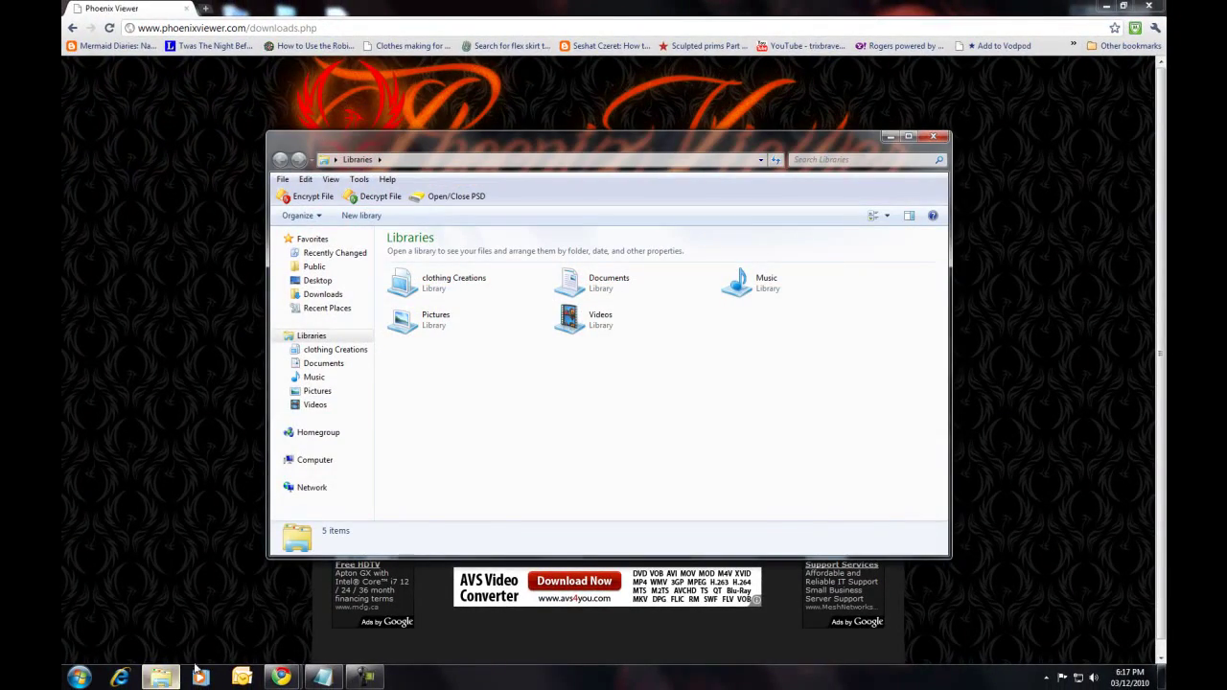
pyautogui.click(318, 280)
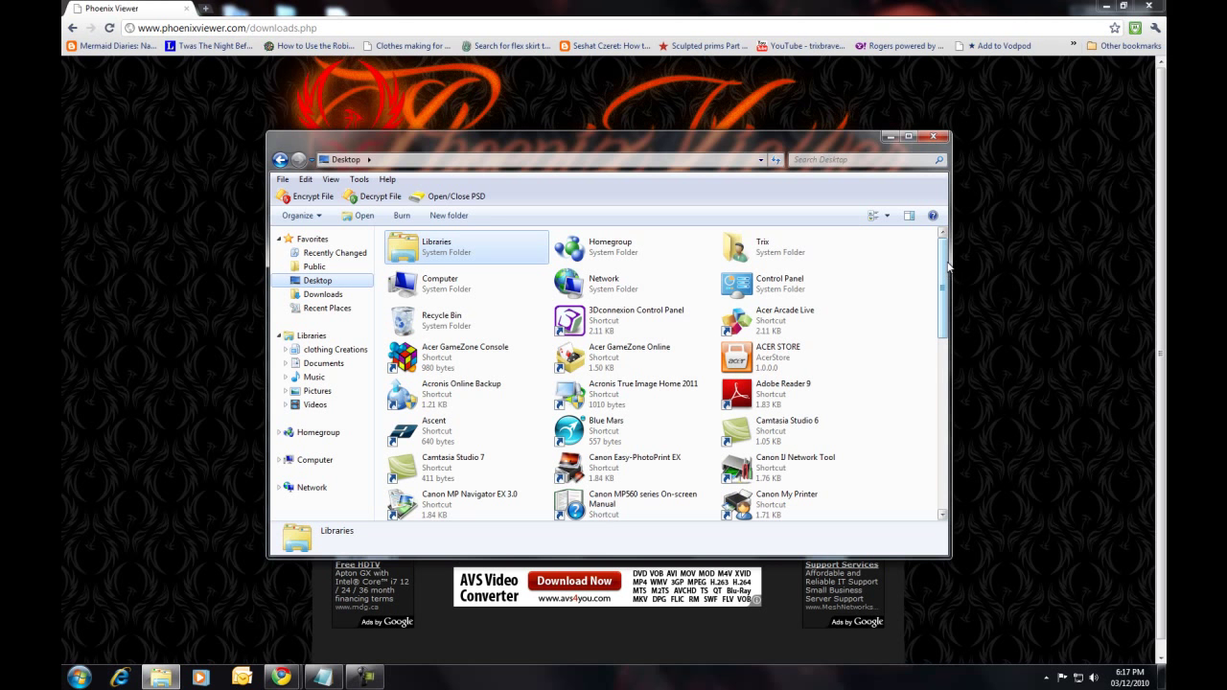
pyautogui.moveTo(946, 261); pyautogui.dragTo(941, 355)
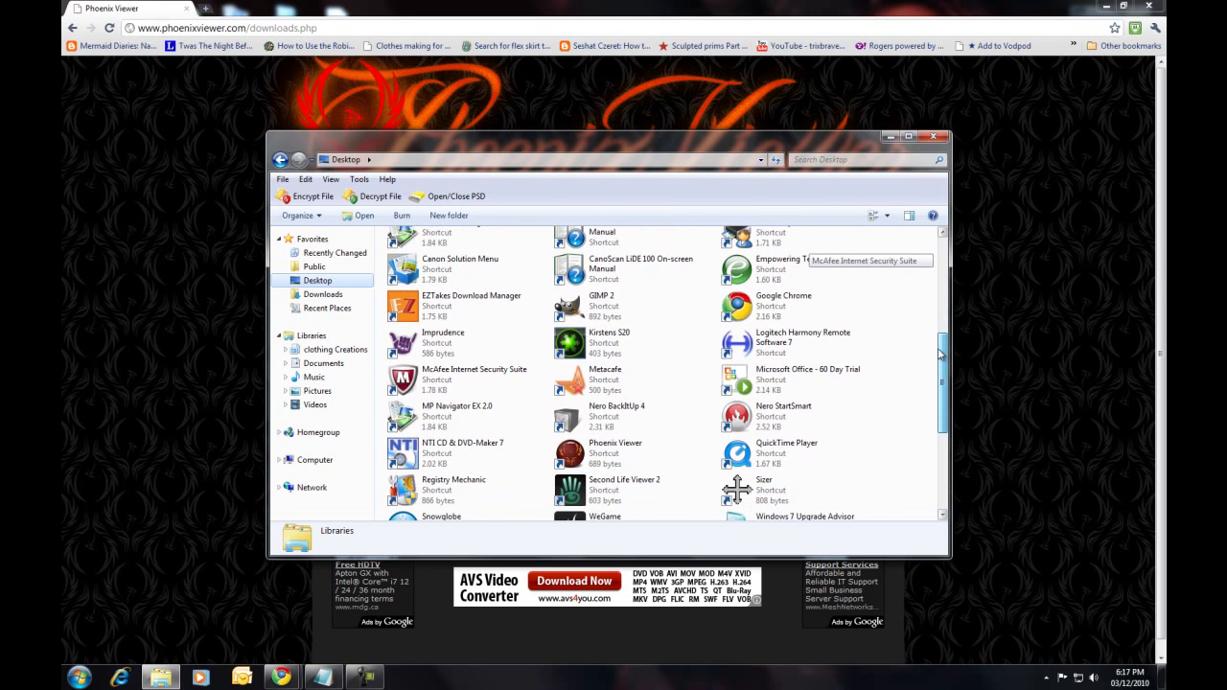
pyautogui.click(609, 456)
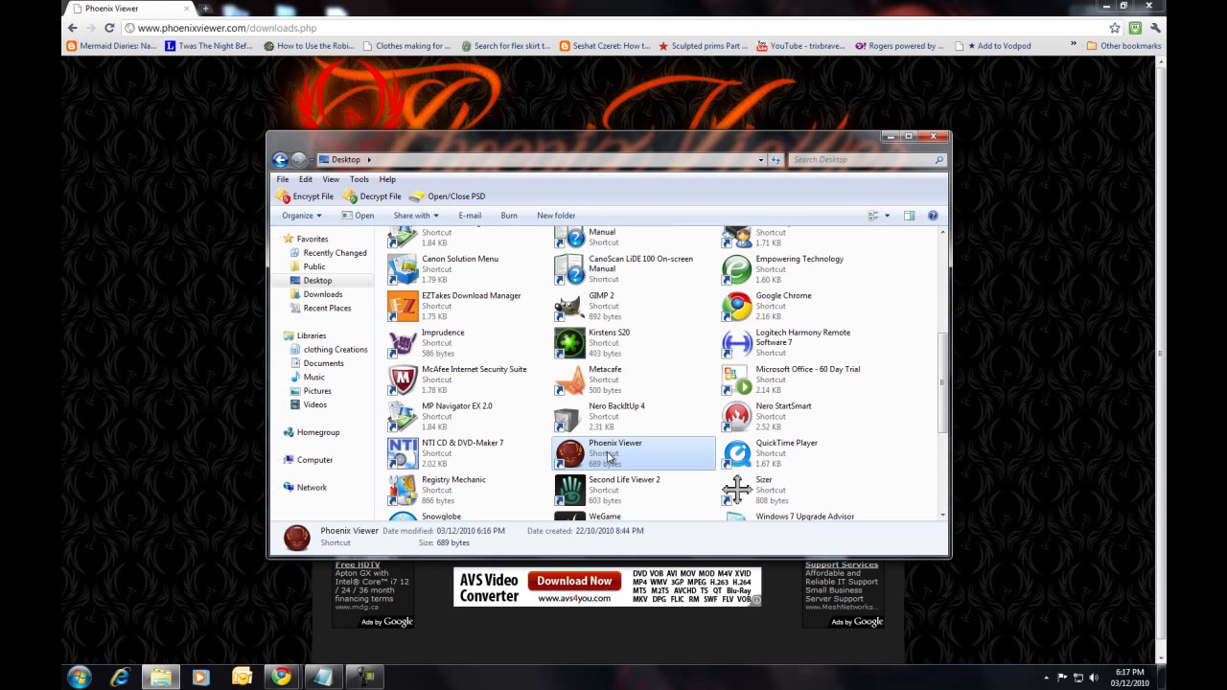
pyautogui.doubleClick(609, 456)
pyautogui.doubleClick(607, 457)
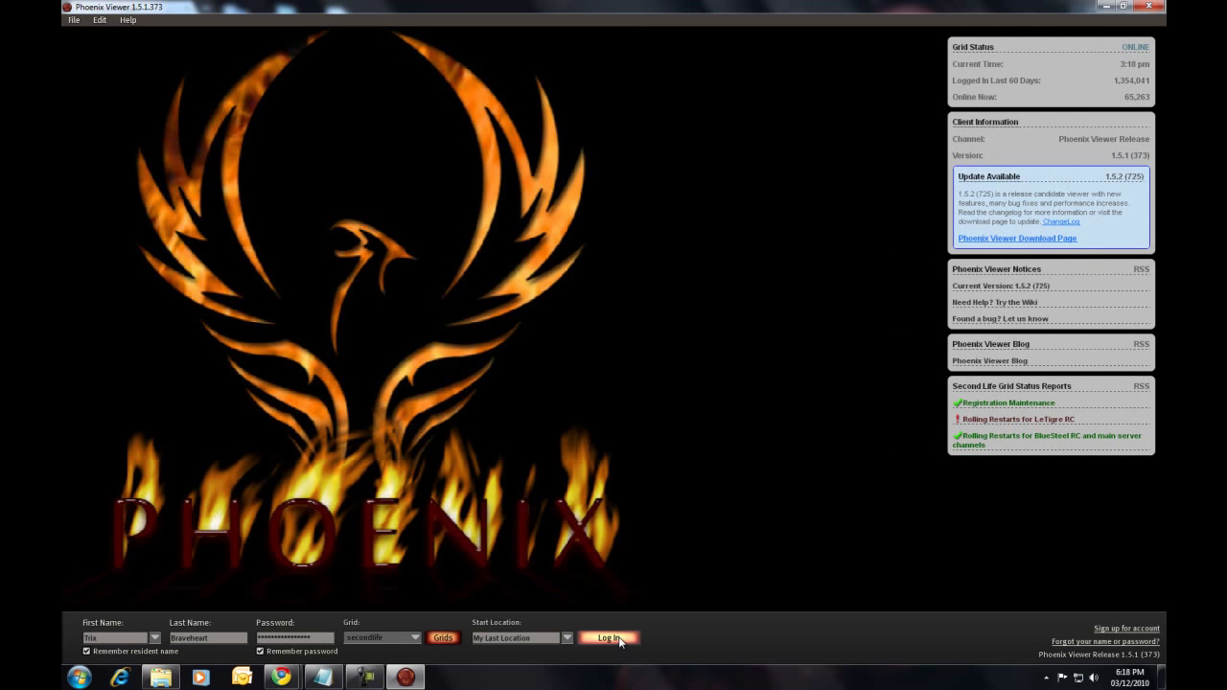
# Log in to Second Life in Phoenix with the saved account, arriving at retreat, Frigatebird.
pyautogui.click(614, 639)
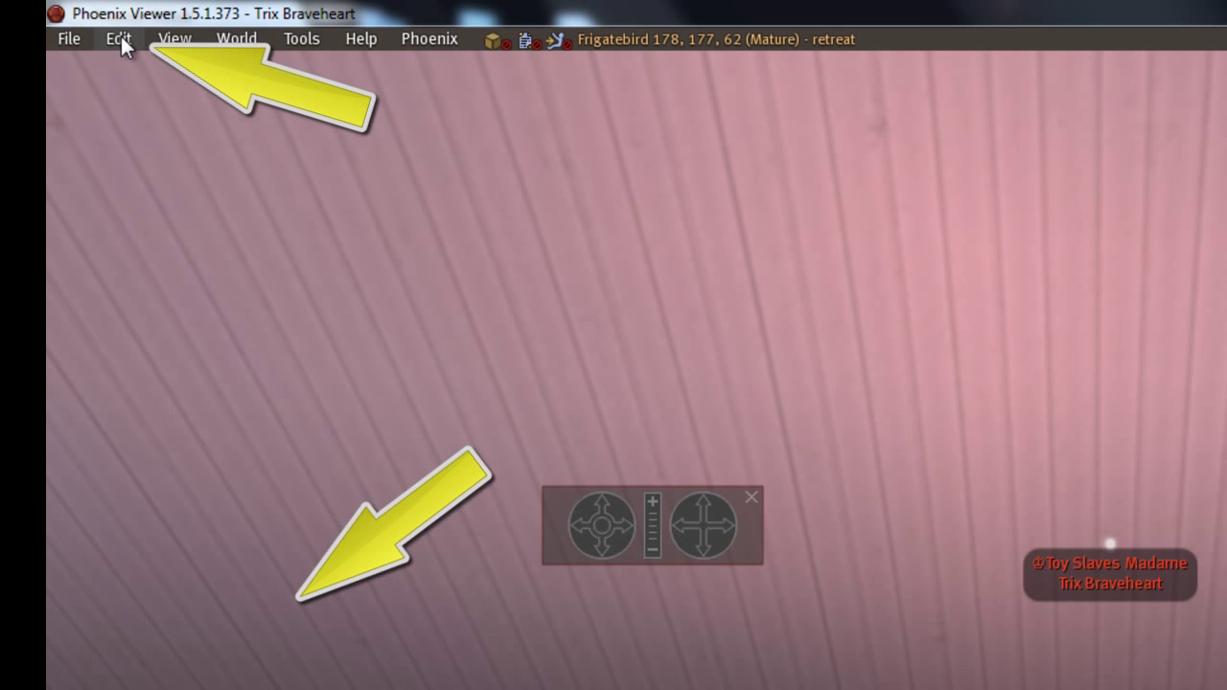
# Enable Restrained Love [RLVa] features under Phoenix > Misc preferences, apply, and quit Phoenix Viewer.
pyautogui.click(121, 38)
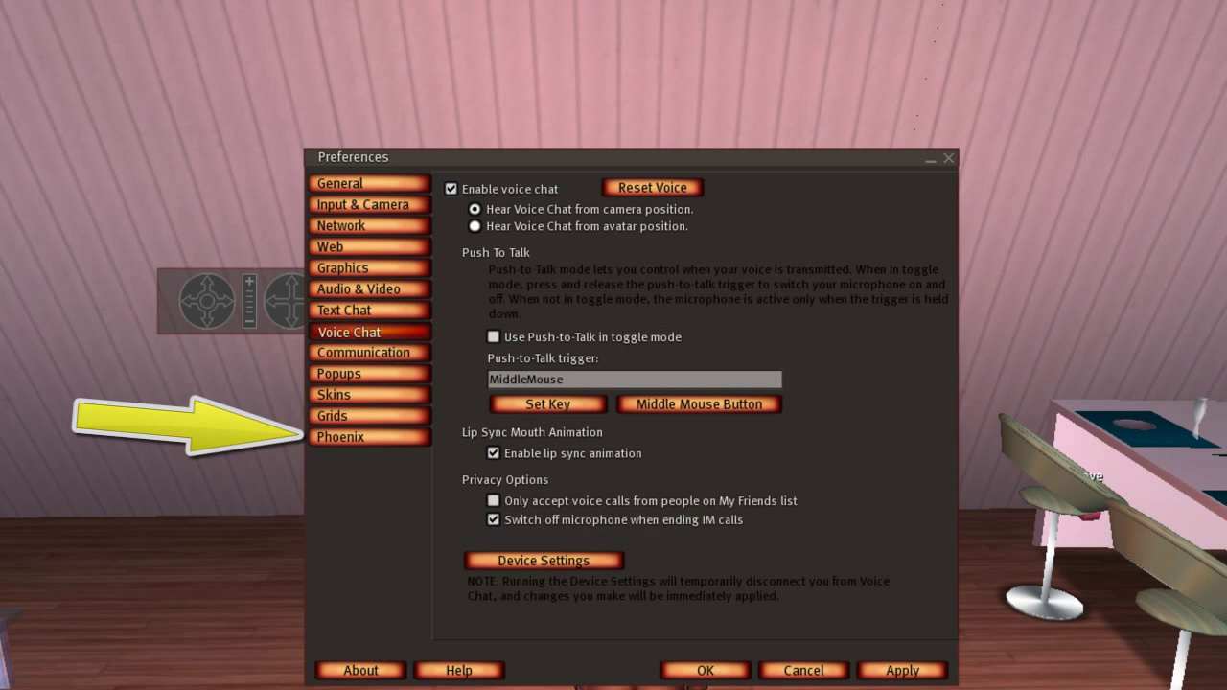
pyautogui.click(353, 437)
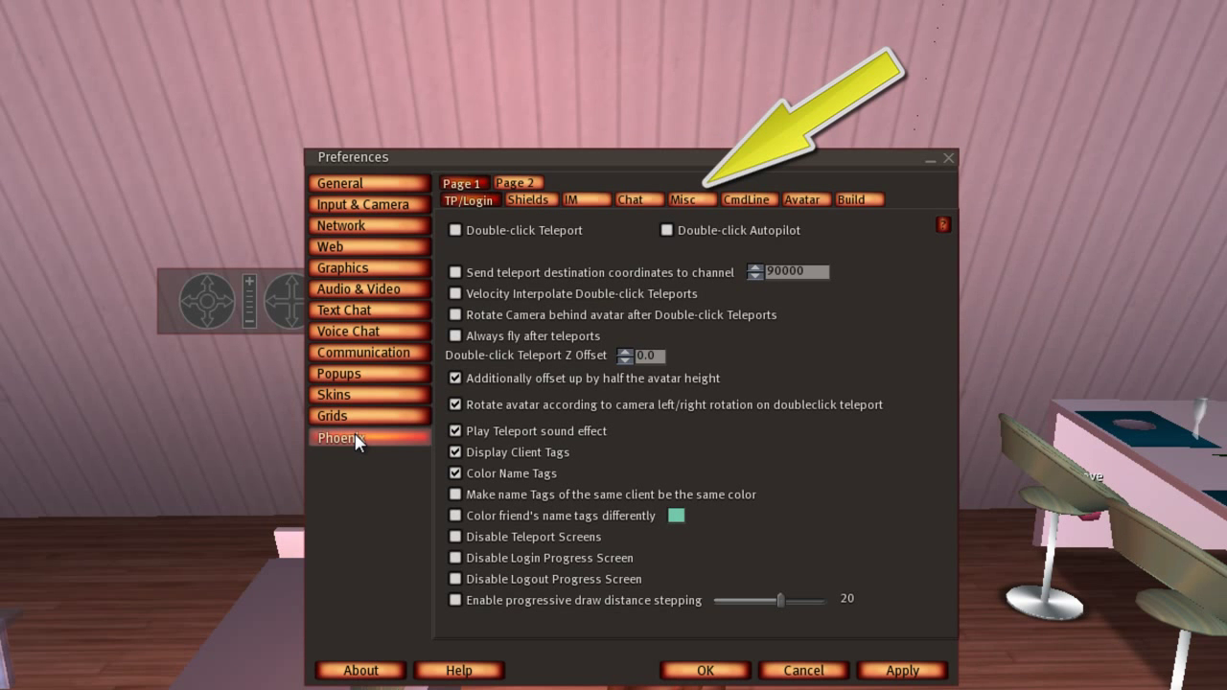
pyautogui.click(687, 201)
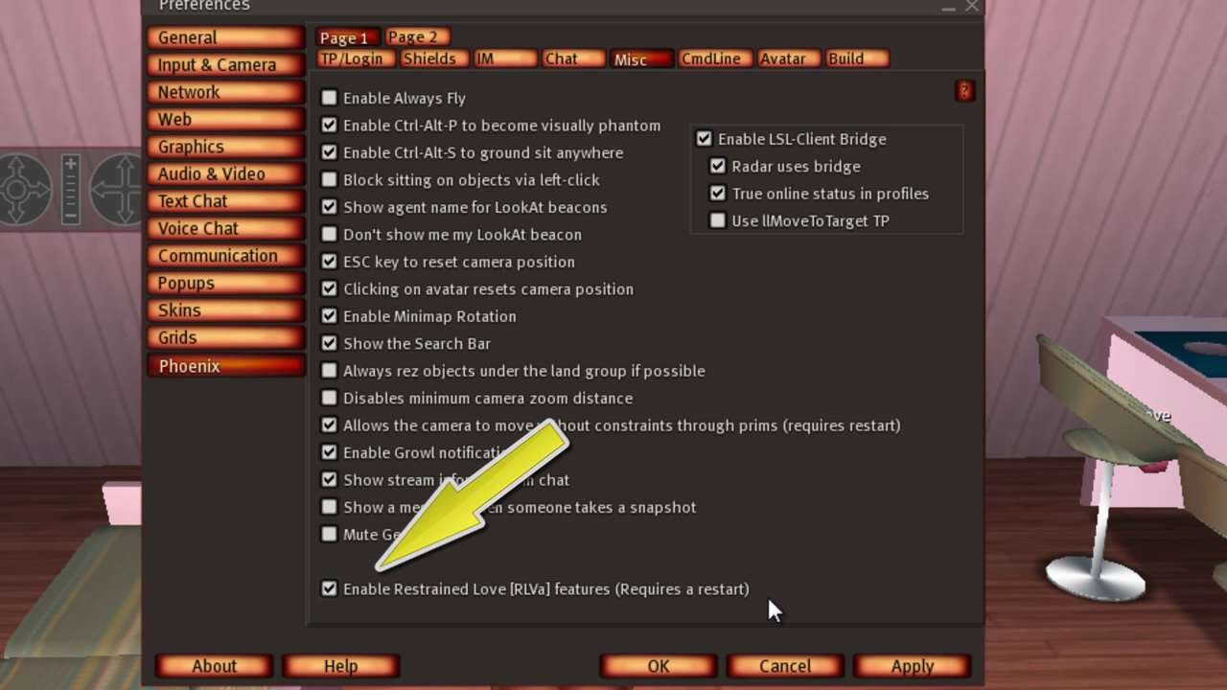
pyautogui.click(913, 666)
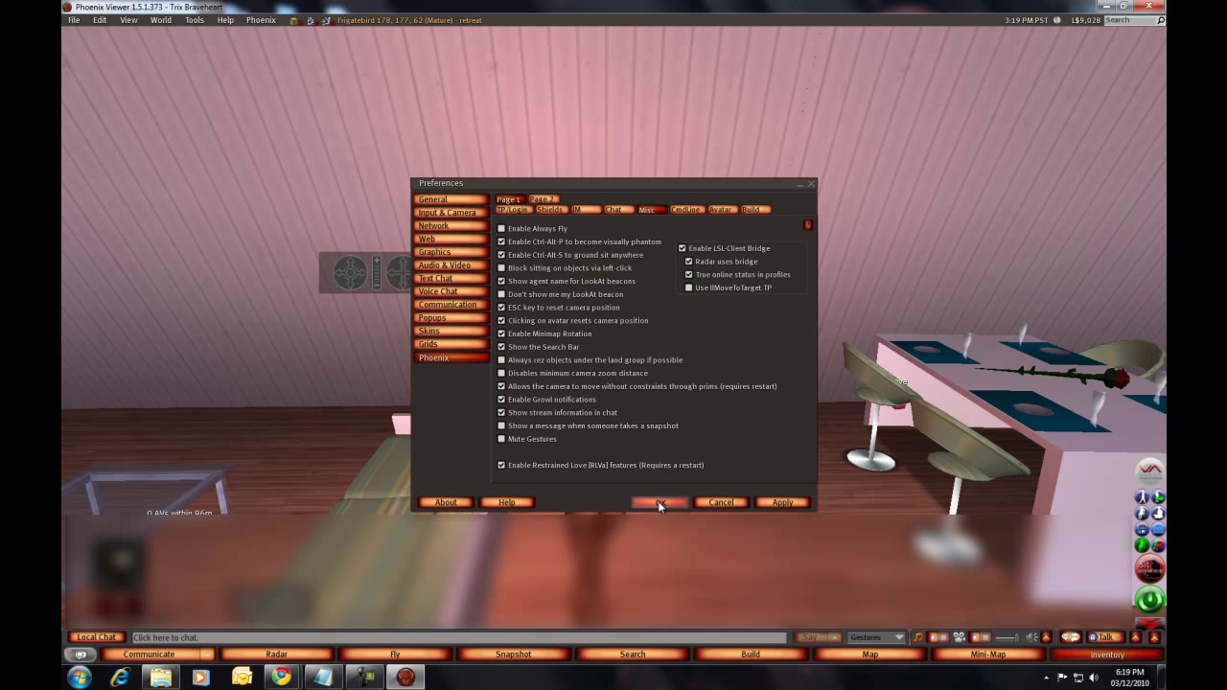
pyautogui.click(658, 667)
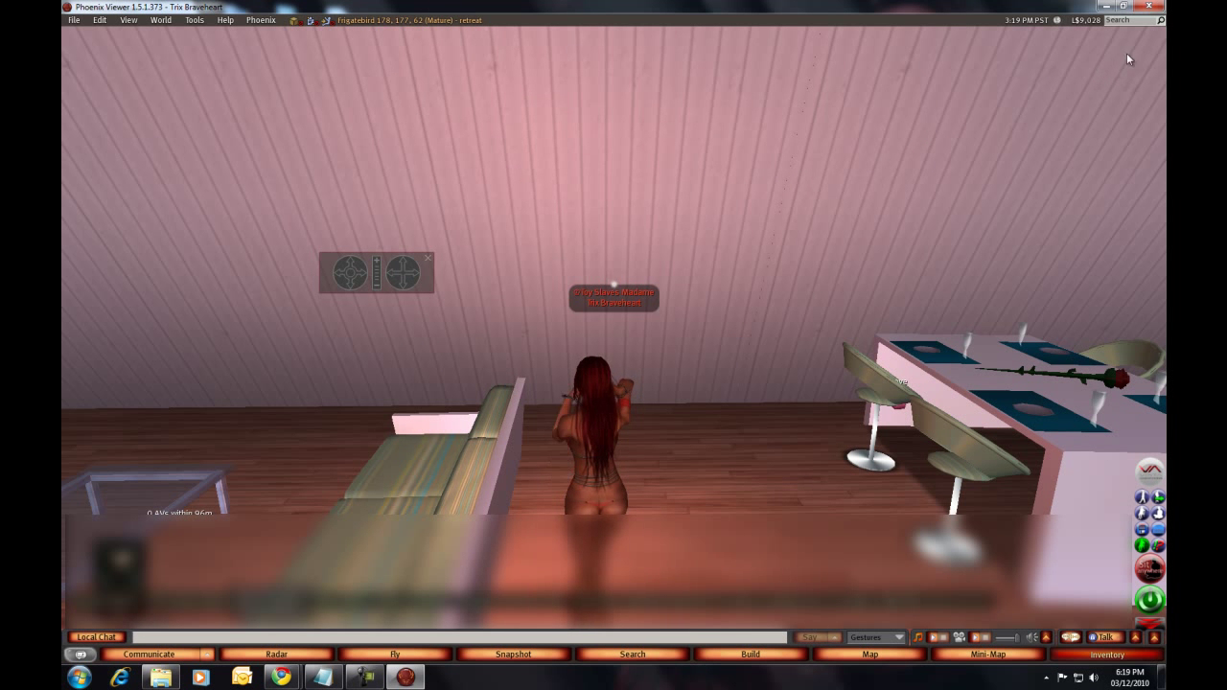
pyautogui.click(1150, 7)
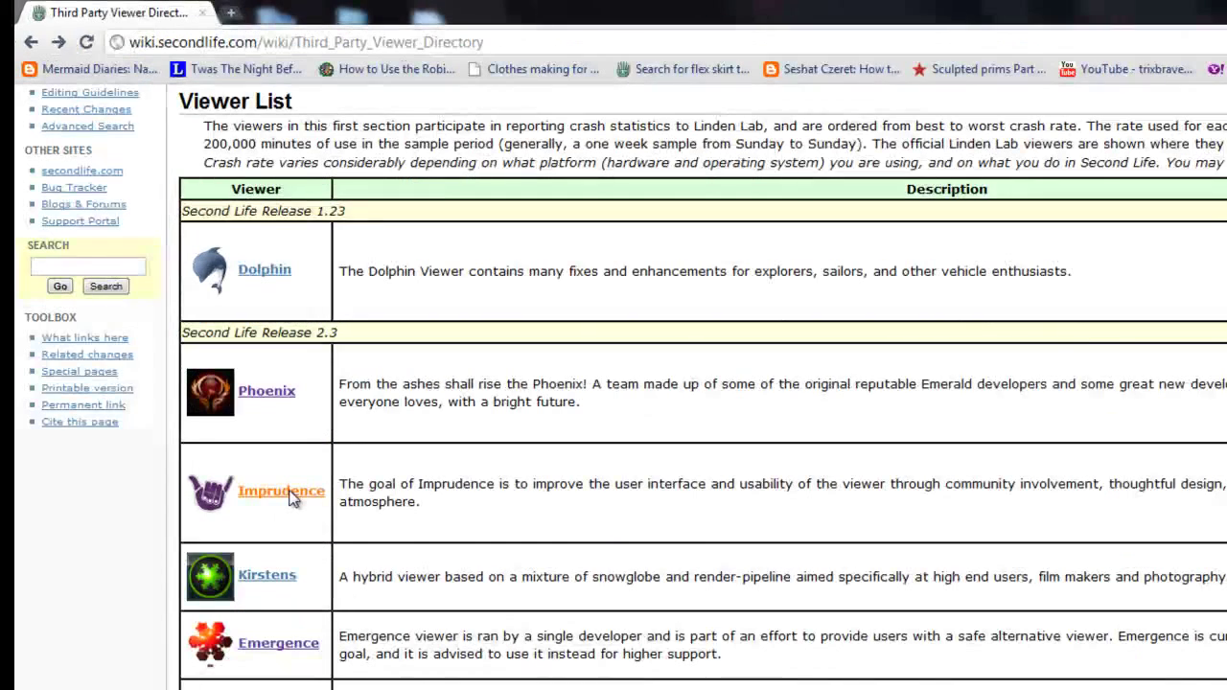
# Download the stable Imprudence-1.3.0-Setup.exe from the Imprudence downloads page and open it.
pyautogui.click(245, 330)
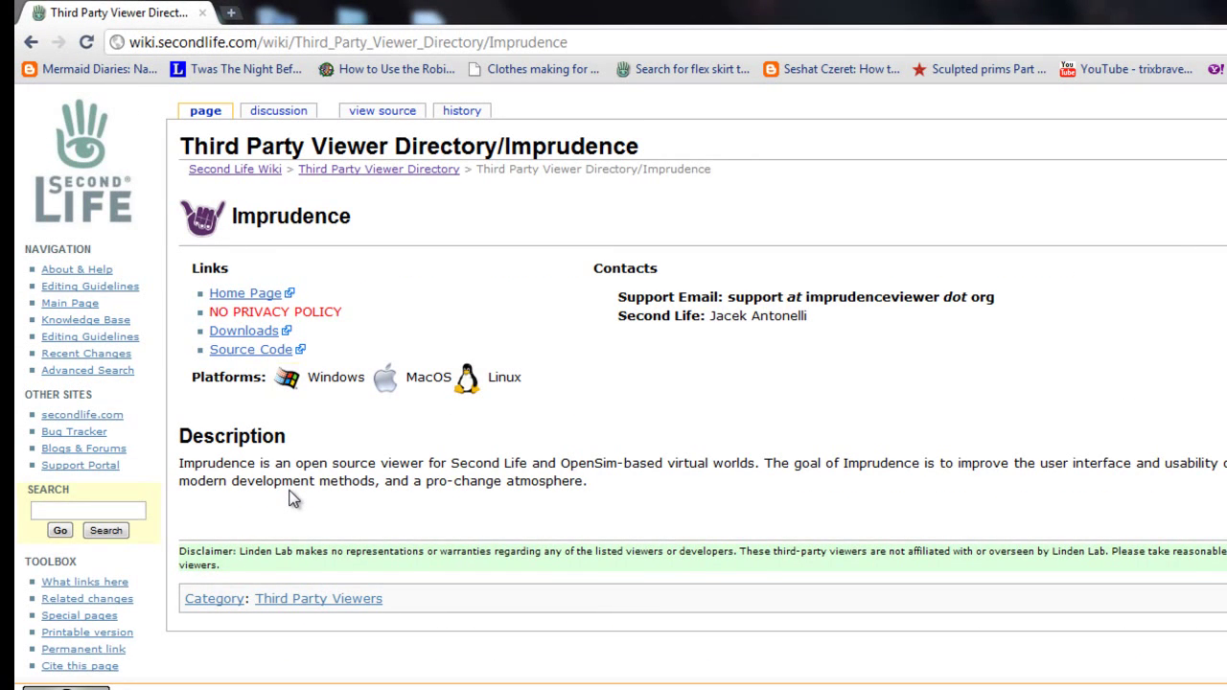
pyautogui.click(251, 331)
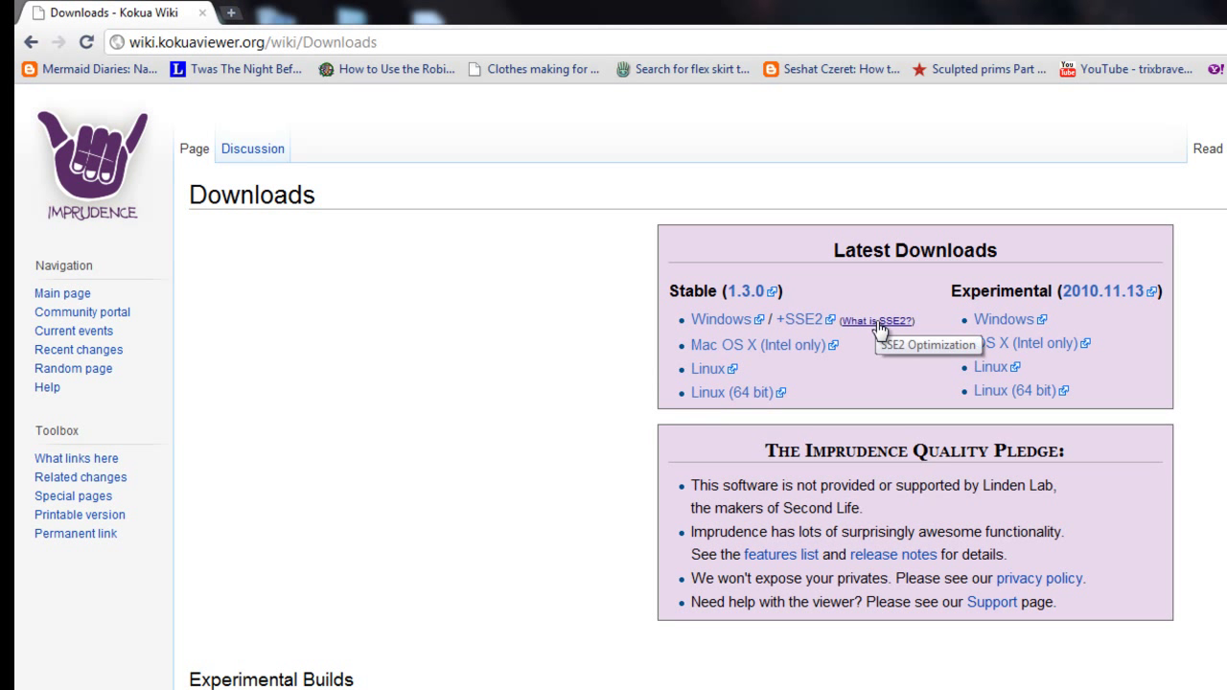
pyautogui.click(722, 320)
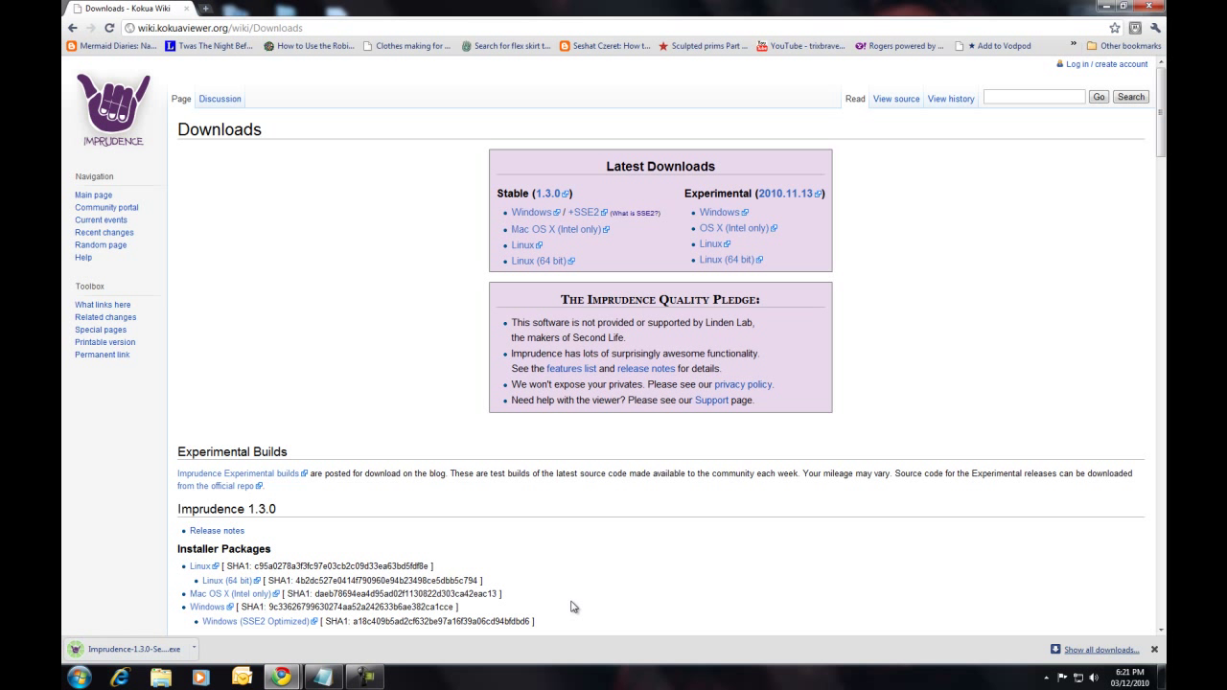
pyautogui.click(129, 649)
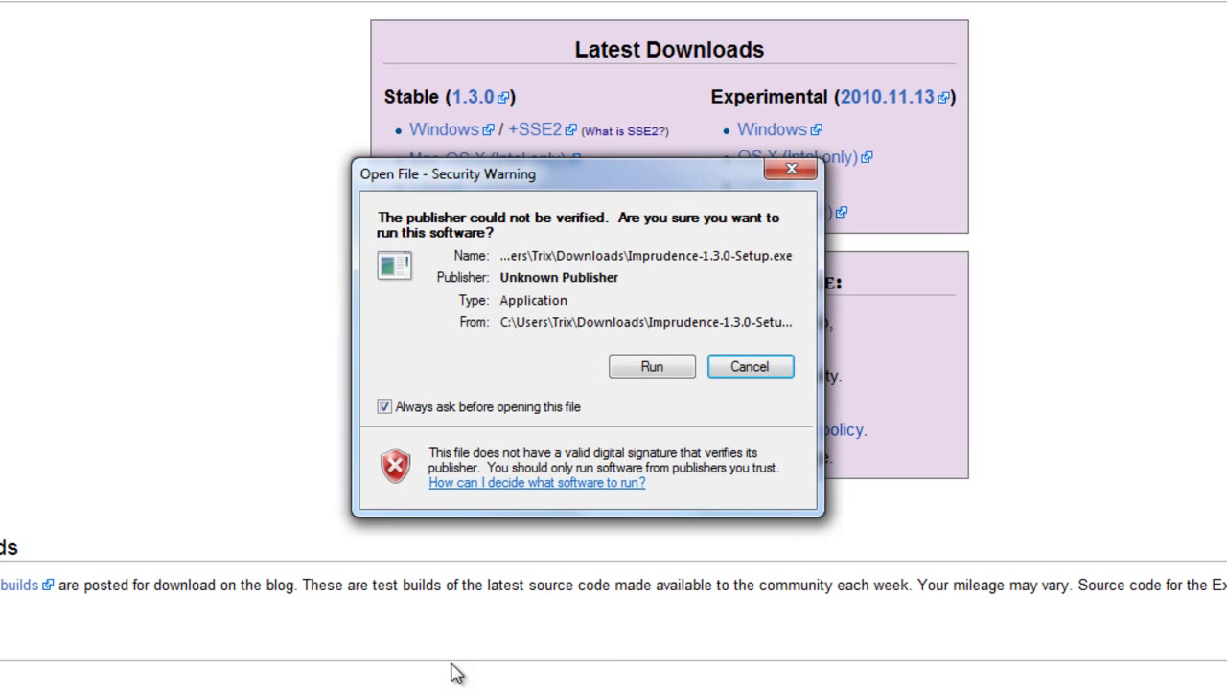
# Run the installer and install to D:\Imprudence with a desktop icon and no Start Menu folder.
pyautogui.click(657, 369)
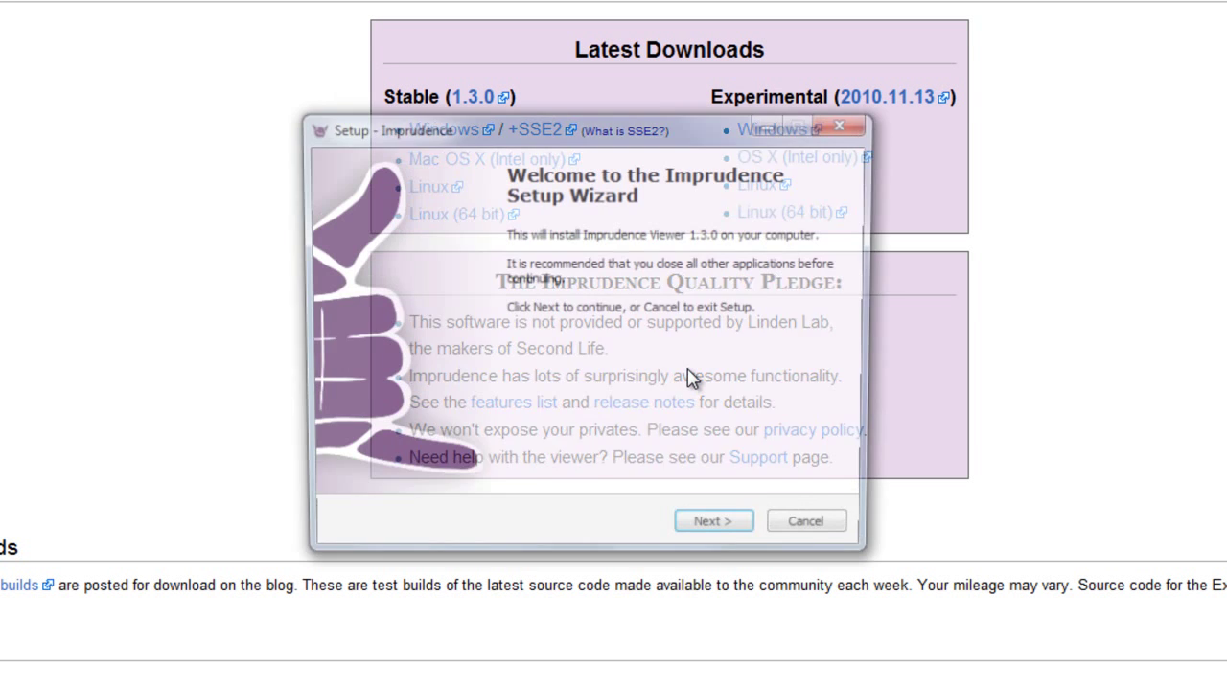
pyautogui.press('Return')
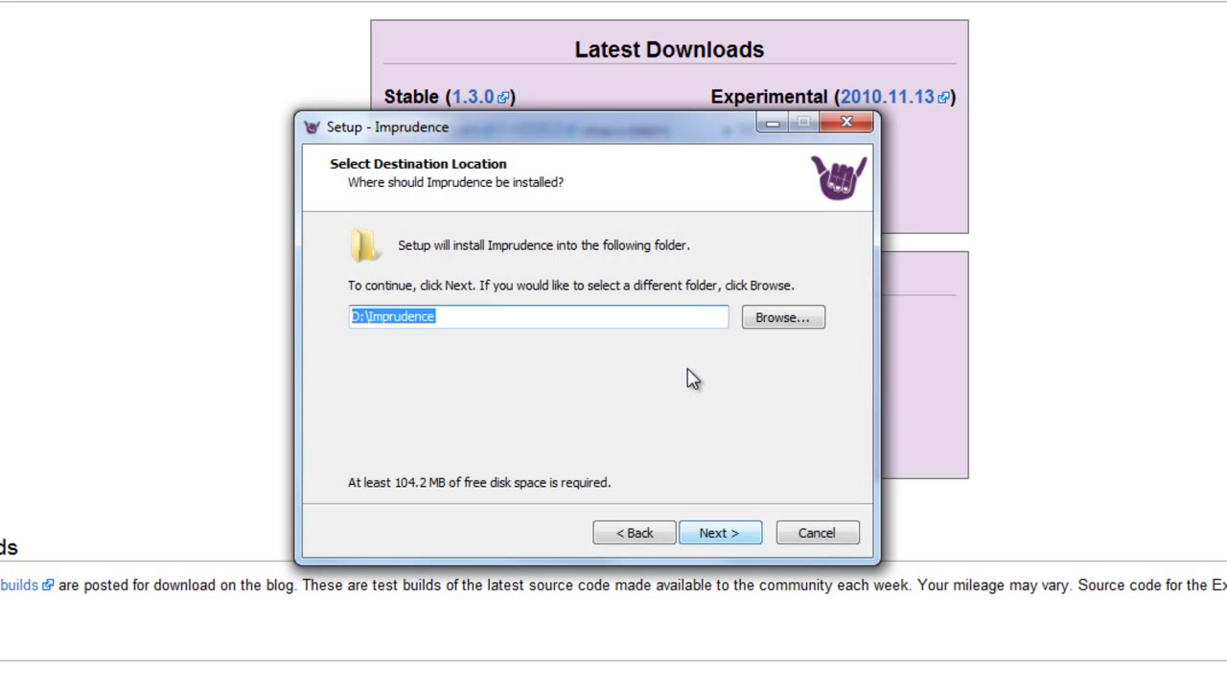
pyautogui.press('End')
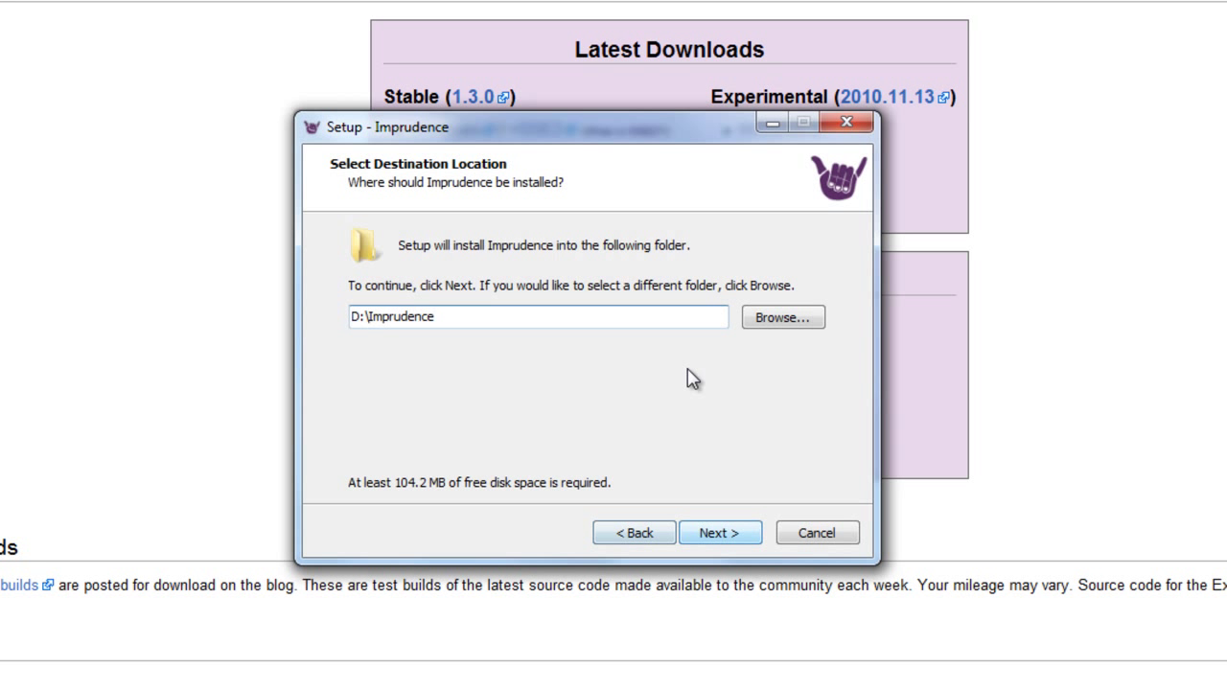
pyautogui.press('Return')
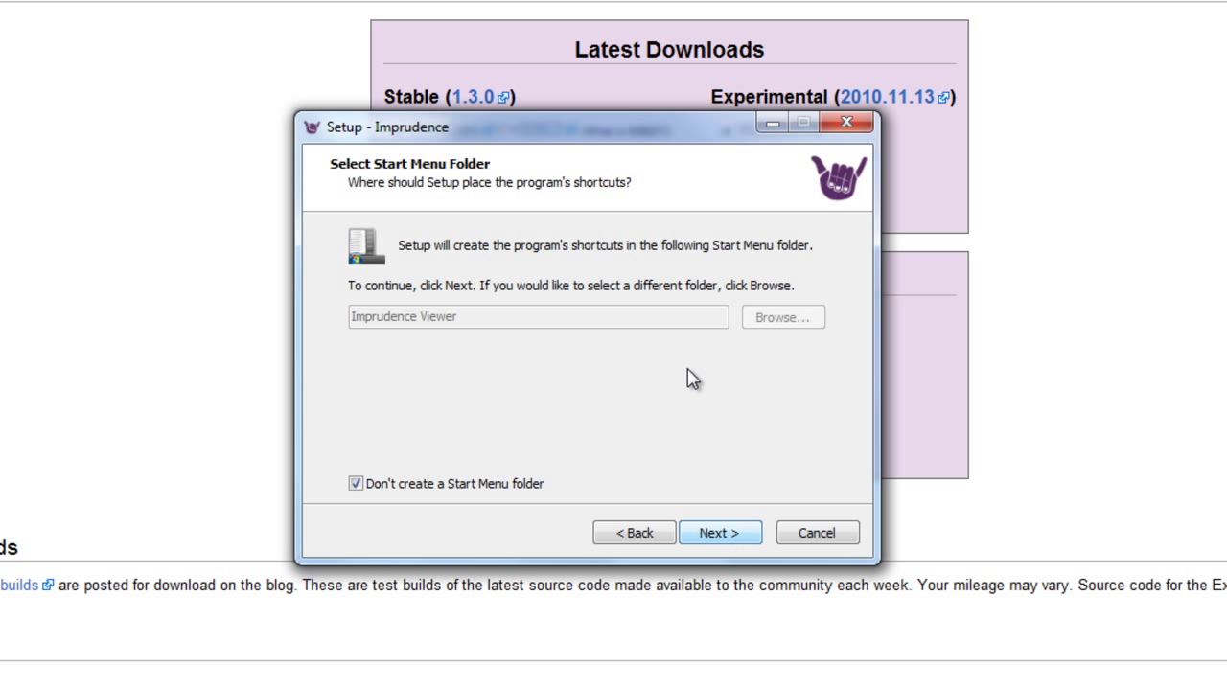
pyautogui.press('Return')
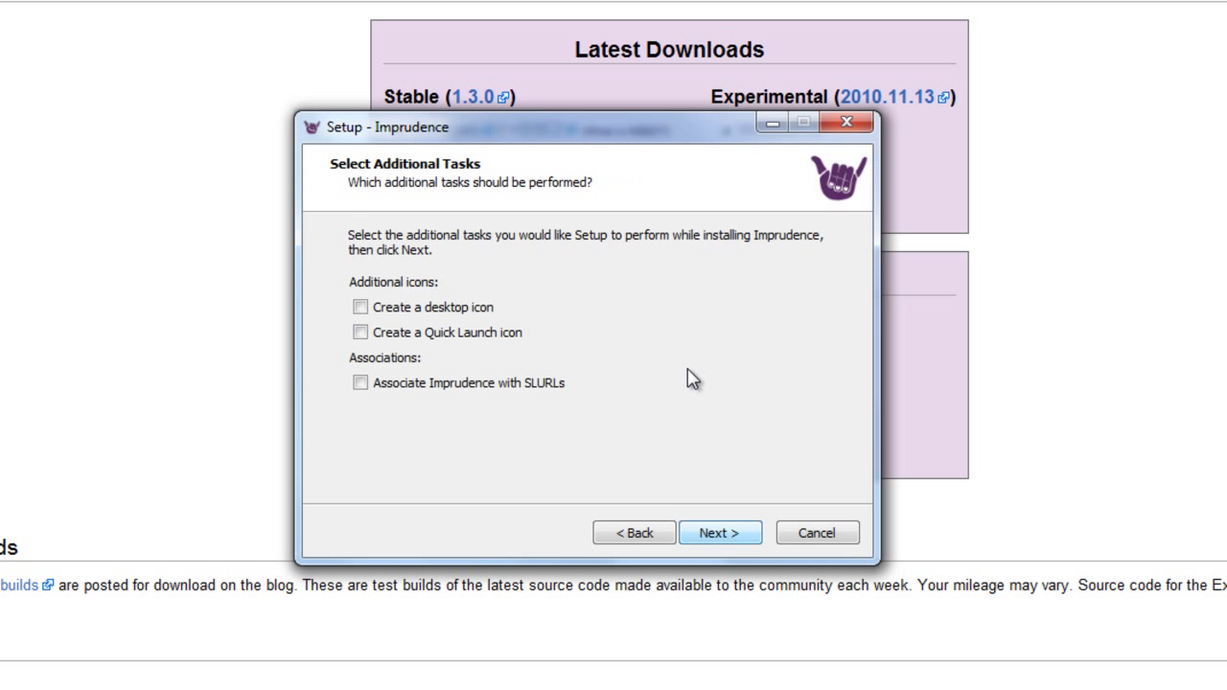
pyautogui.press('space')
pyautogui.press('Return')
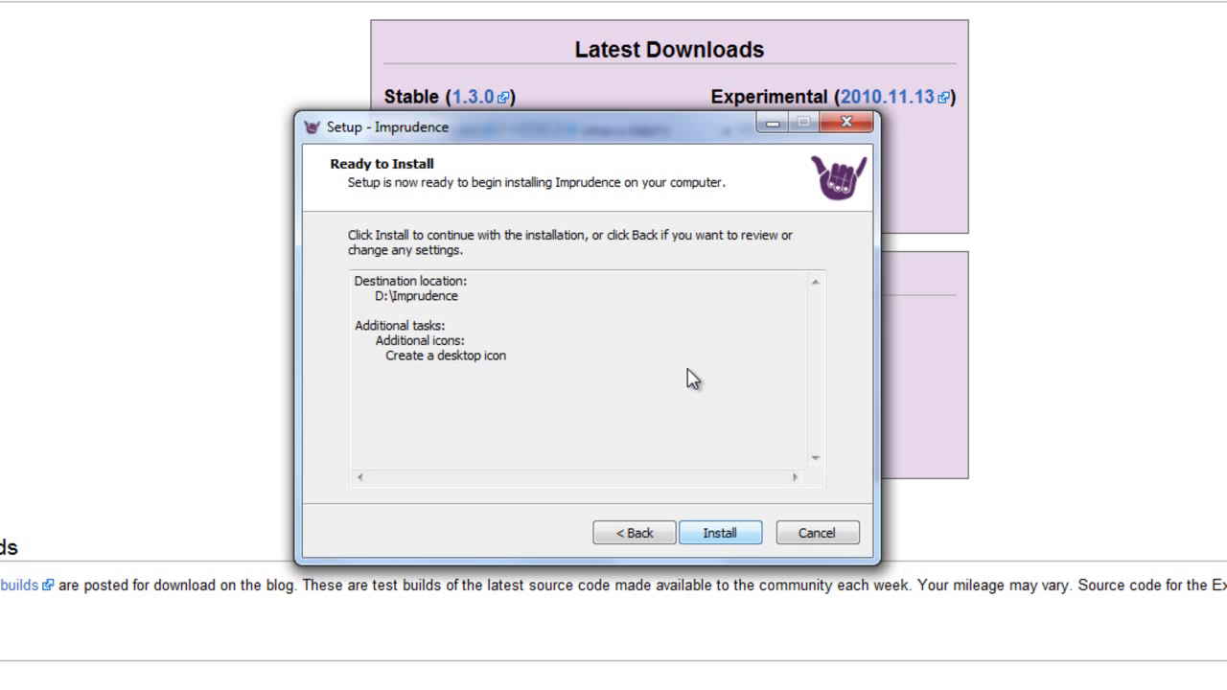
pyautogui.press('Return')
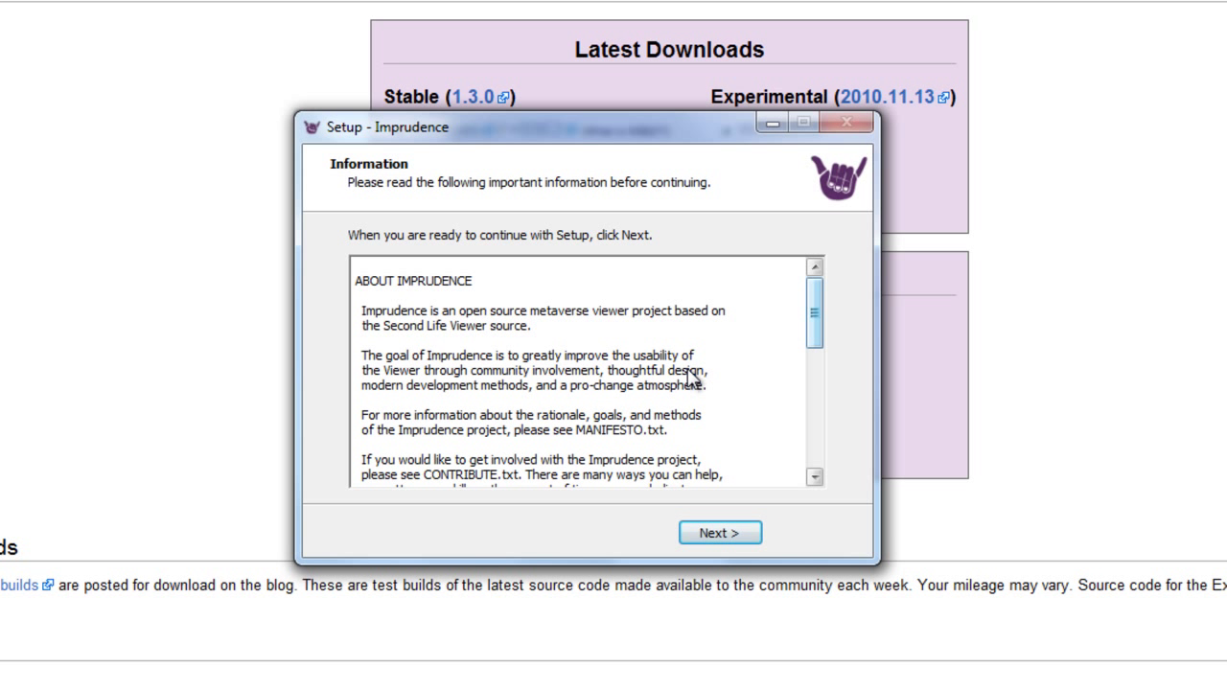
# Finish setup, skipping the 'what makes Imprudence different' page and launching Imprudence.
pyautogui.scroll(-8, 694, 379)
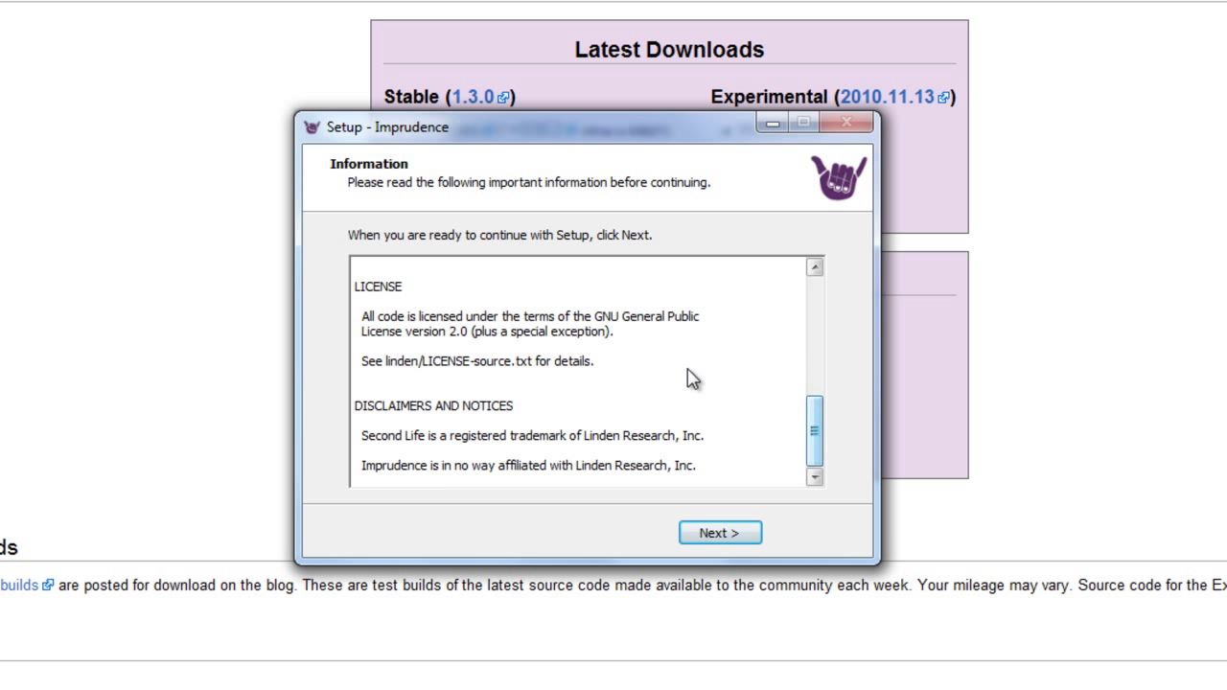
pyautogui.press('Return')
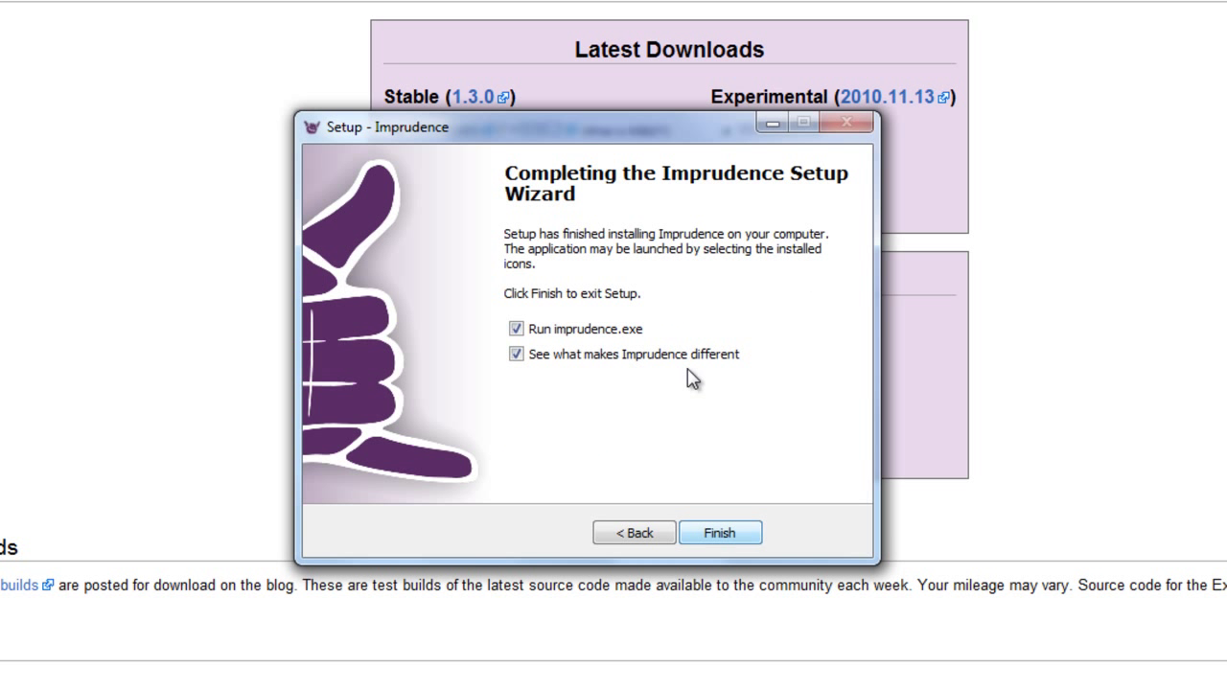
pyautogui.click(689, 369)
pyautogui.press('Return')
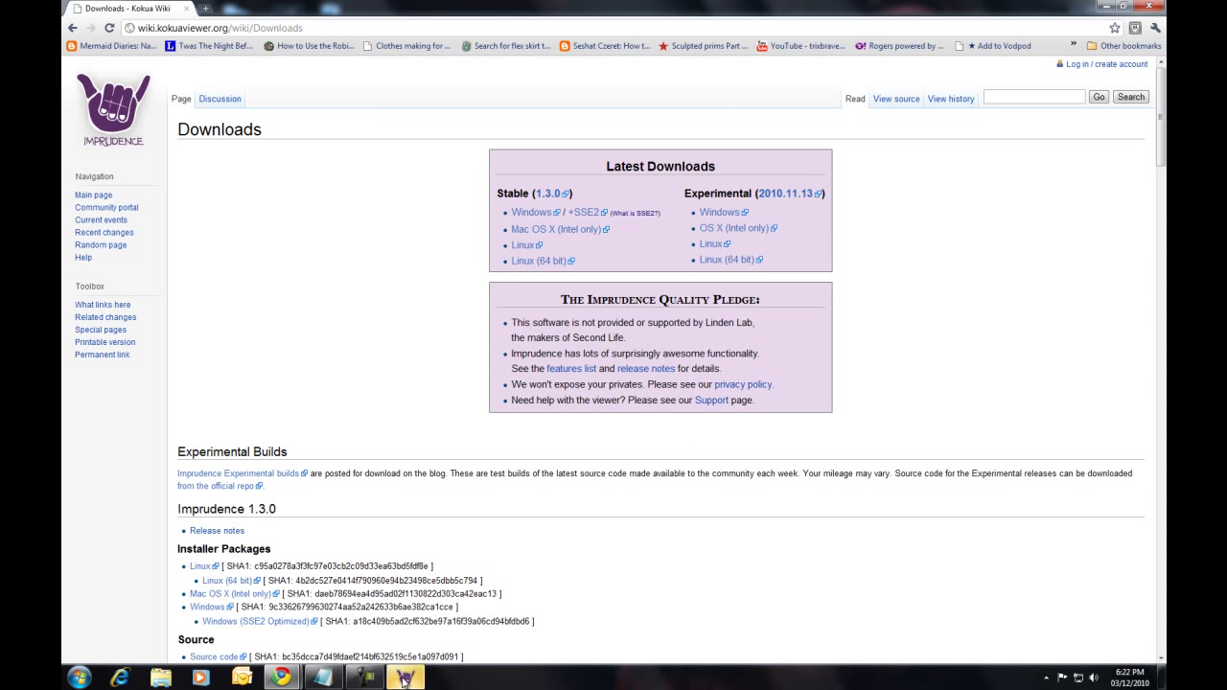
# Bring up the Imprudence login screen and log in to Second Life with the saved credentials.
pyautogui.click(405, 678)
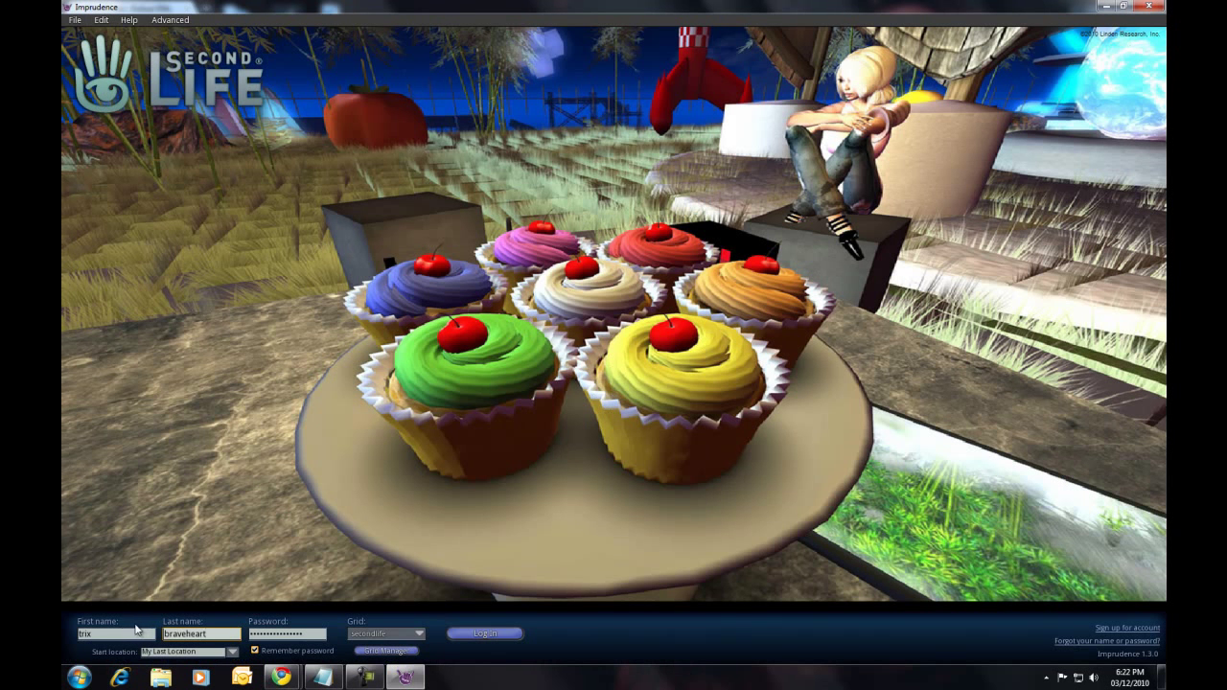
pyautogui.click(494, 636)
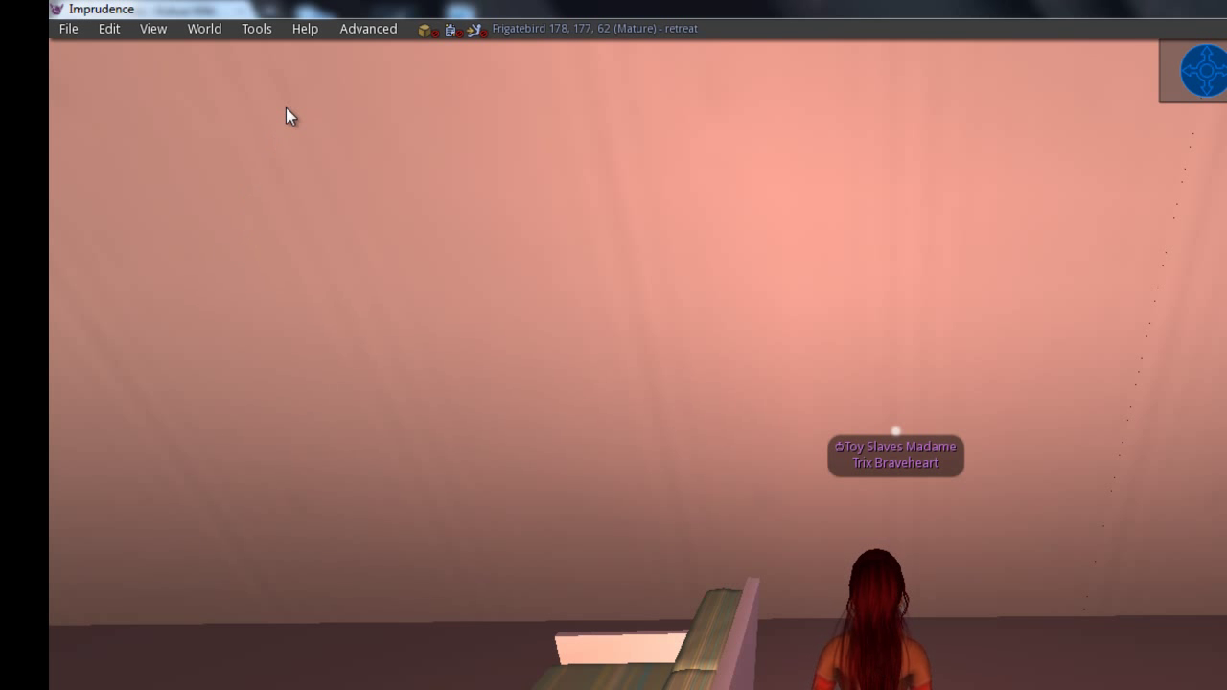
# Turn off Restrained Love Support from the Advanced menu and close the restart notice.
pyautogui.click(369, 30)
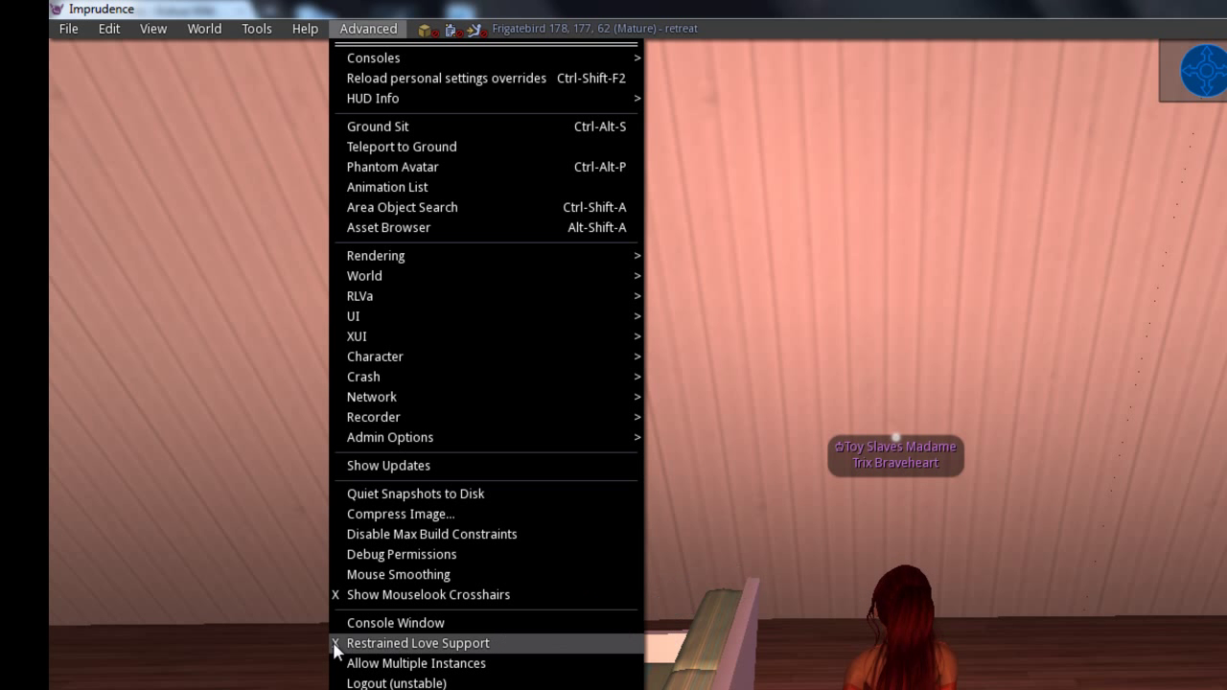
pyautogui.click(383, 643)
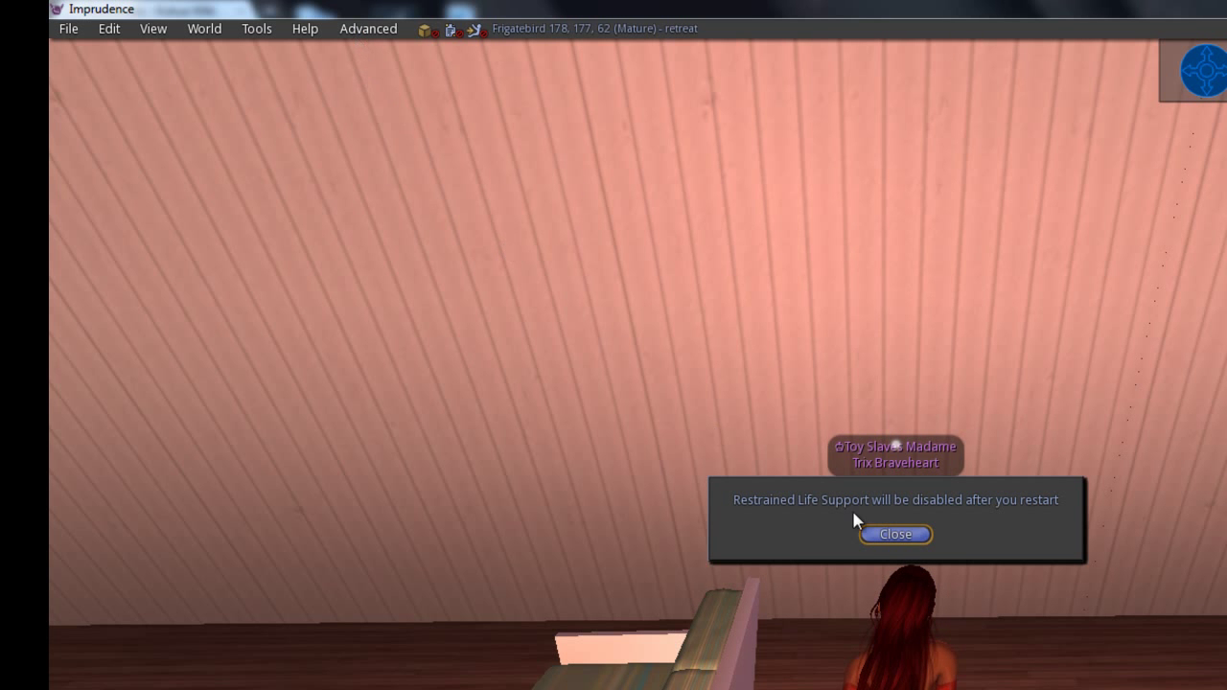
pyautogui.click(879, 534)
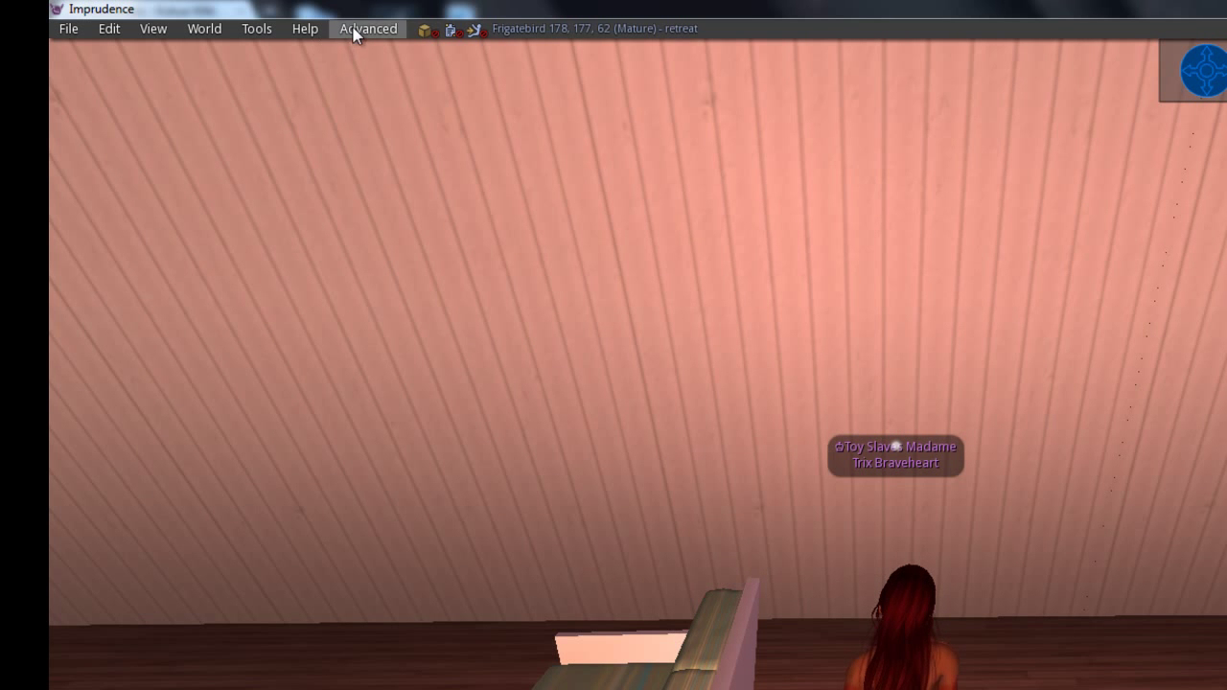